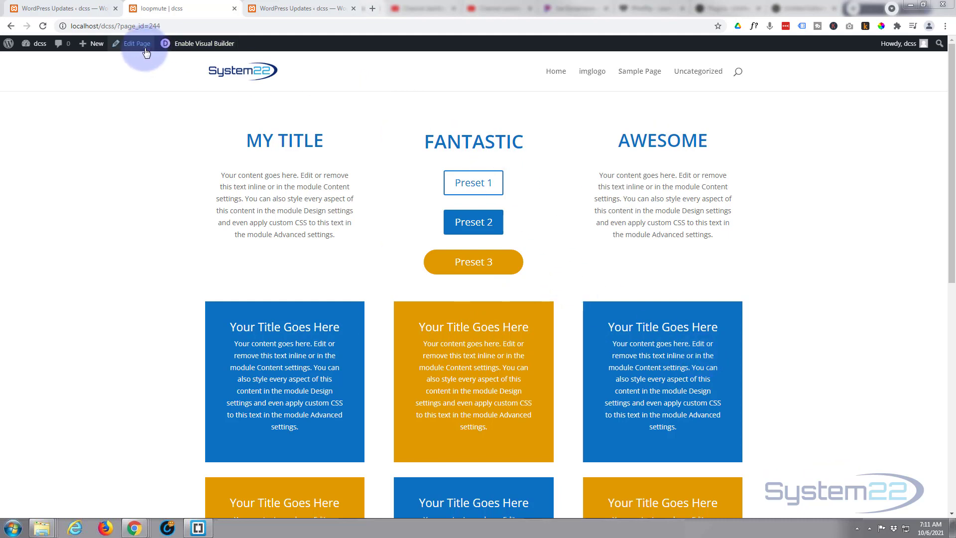
- Create a new page titled 'Global' and switch it to the Divi Builder
mouse_move(95, 47)
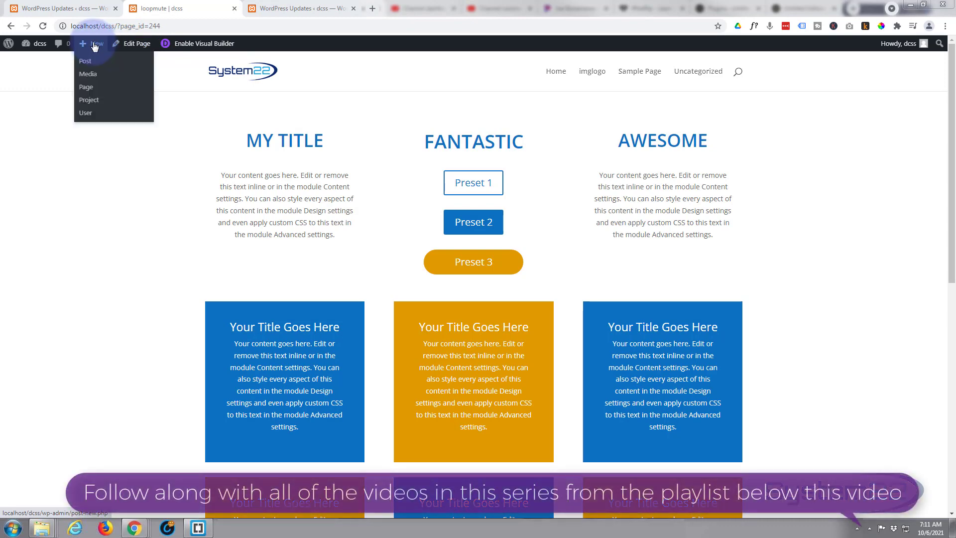
left_click(86, 87)
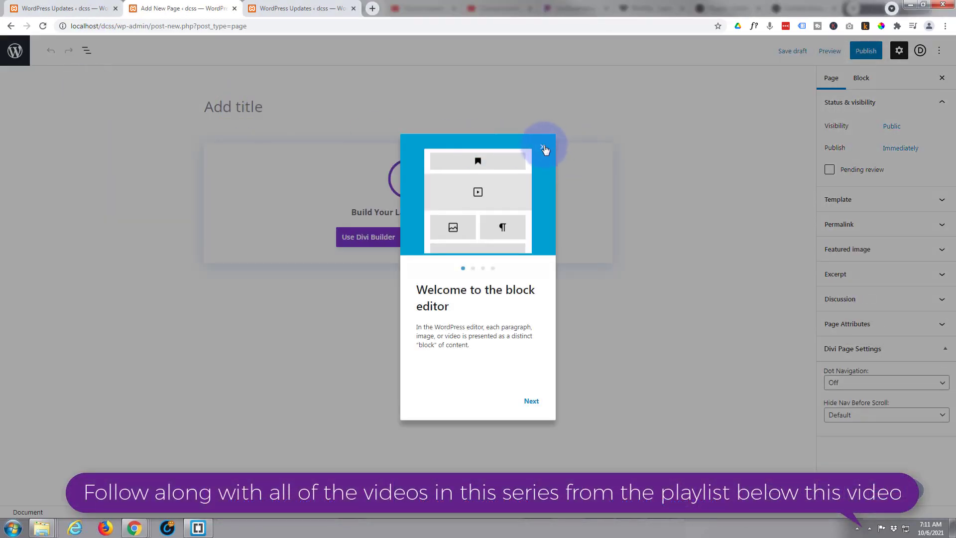
left_click(534, 147)
left_click(209, 107)
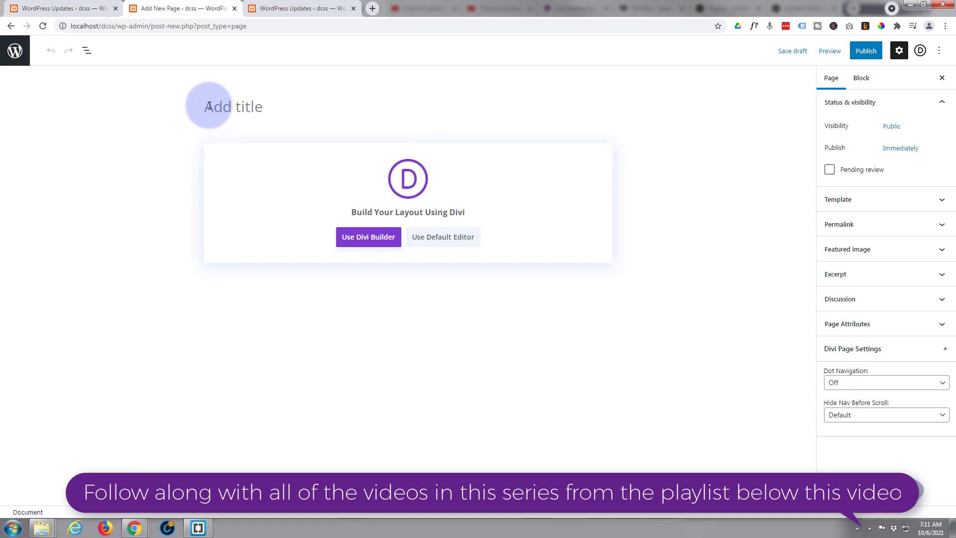
type("Global")
left_click(383, 237)
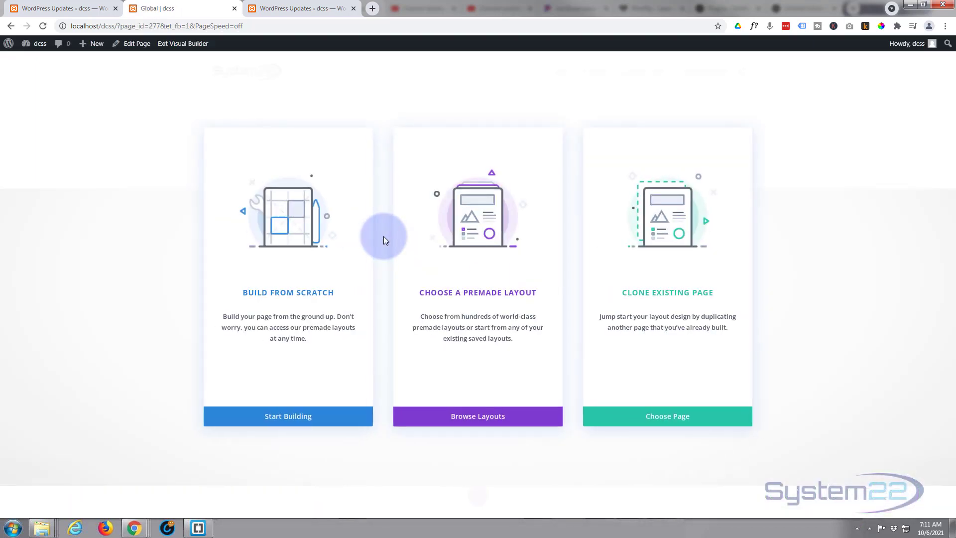
- Build from scratch with a three-column row and browse the Insert Module list
left_click(294, 416)
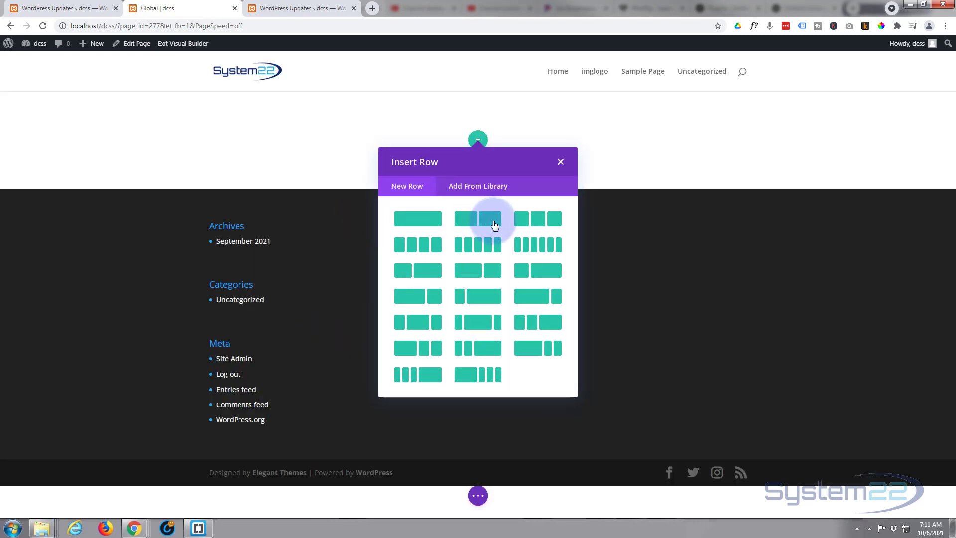
left_click(537, 224)
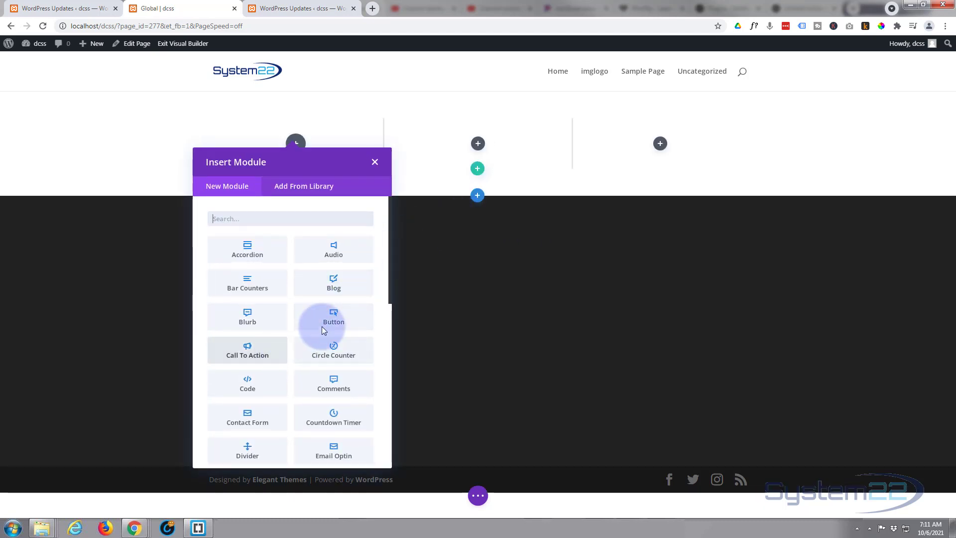
scroll(300, 282, "down", 1)
scroll(299, 282, "down", 7)
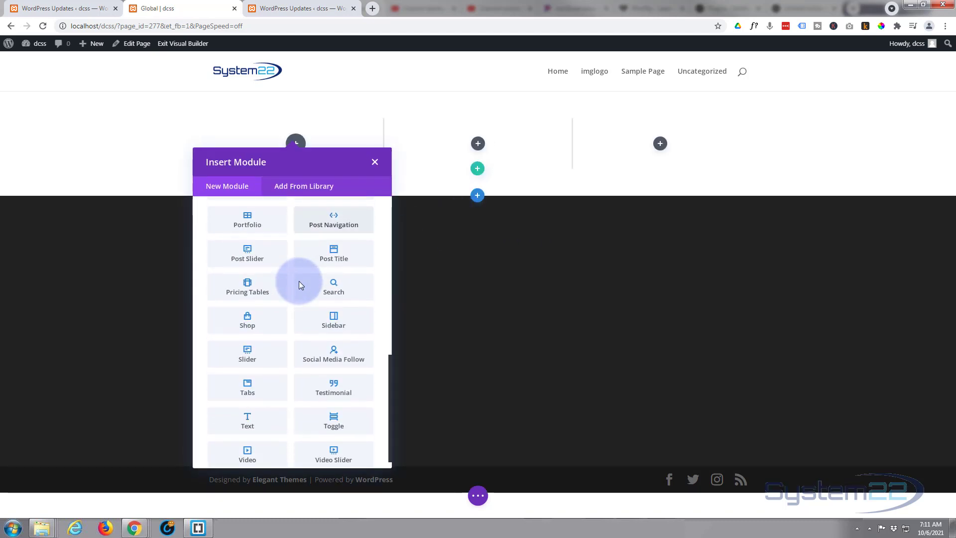
scroll(277, 421, "up", 5)
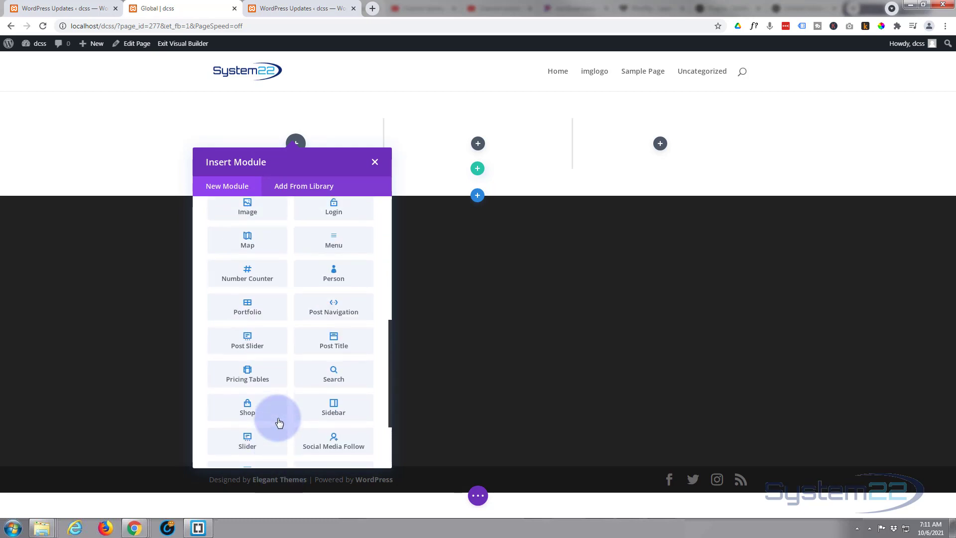
scroll(277, 421, "up", 4)
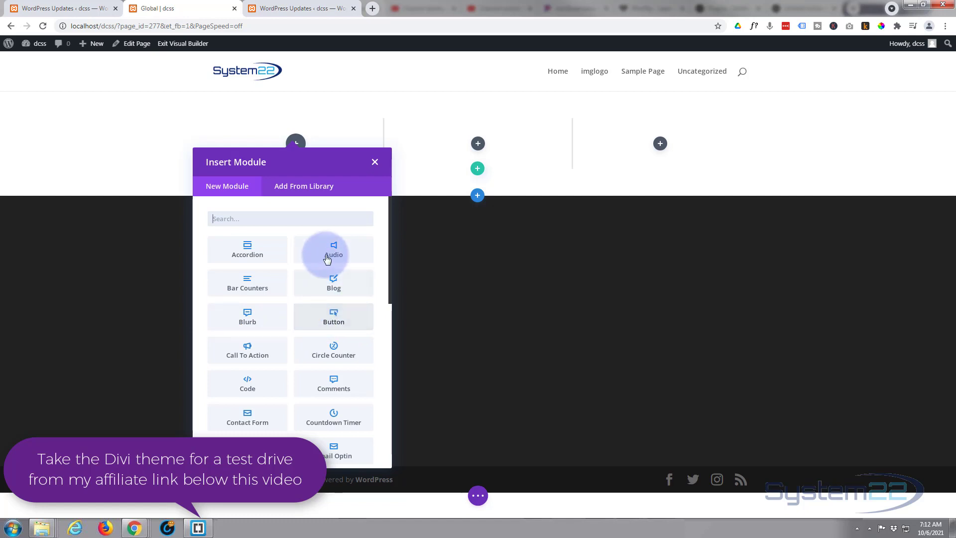
- Insert a Button module into the first column and centre it
left_click(347, 317)
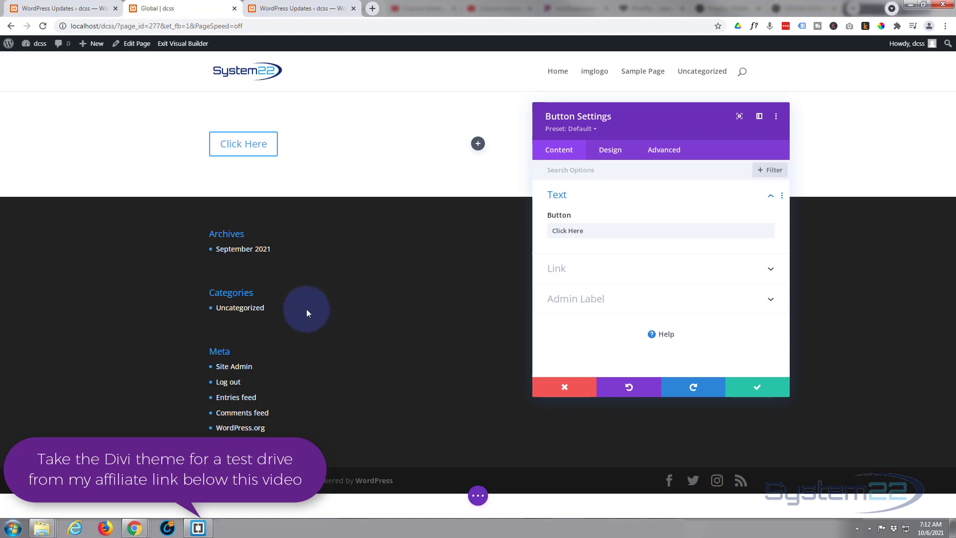
left_click(610, 152)
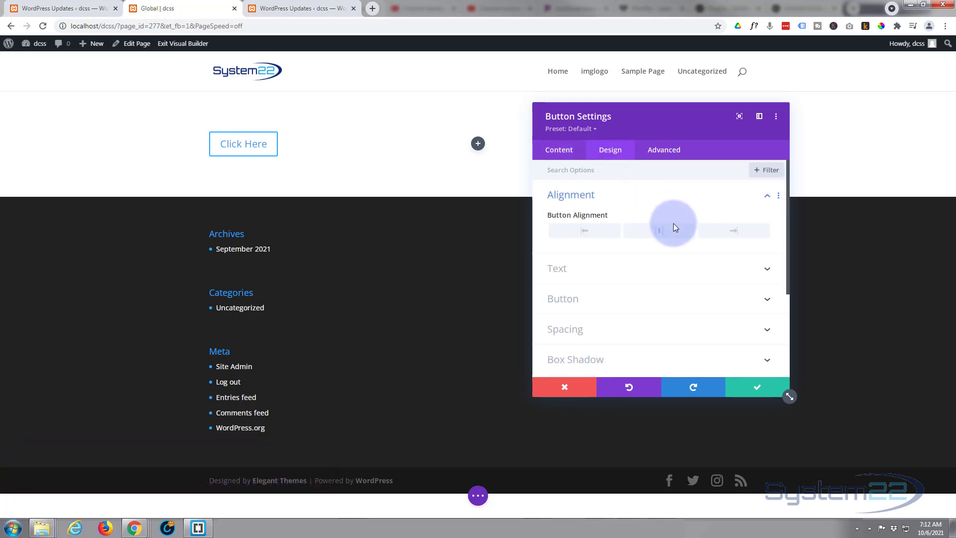
left_click(659, 233)
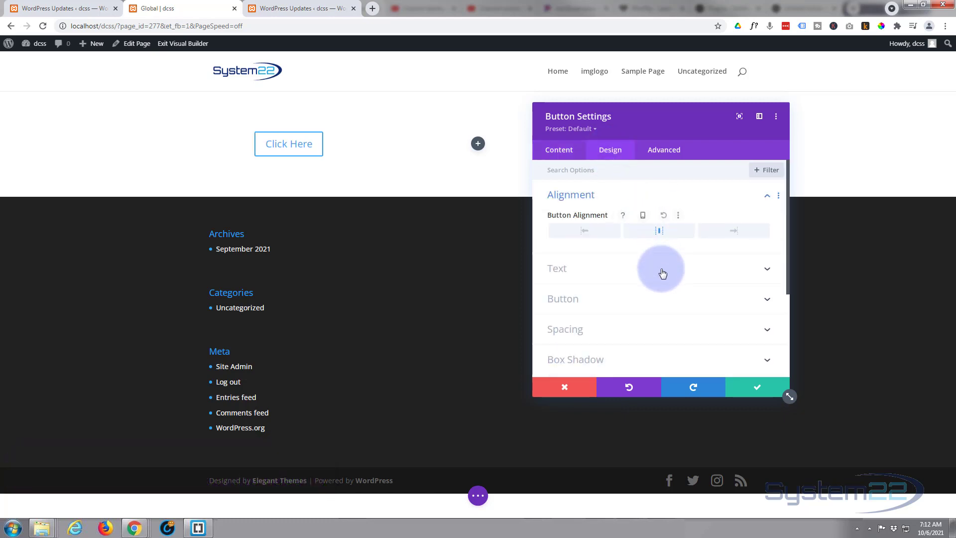
- Enable custom button styles with blue #0c71c3 text and a 50px border radius
left_click(654, 299)
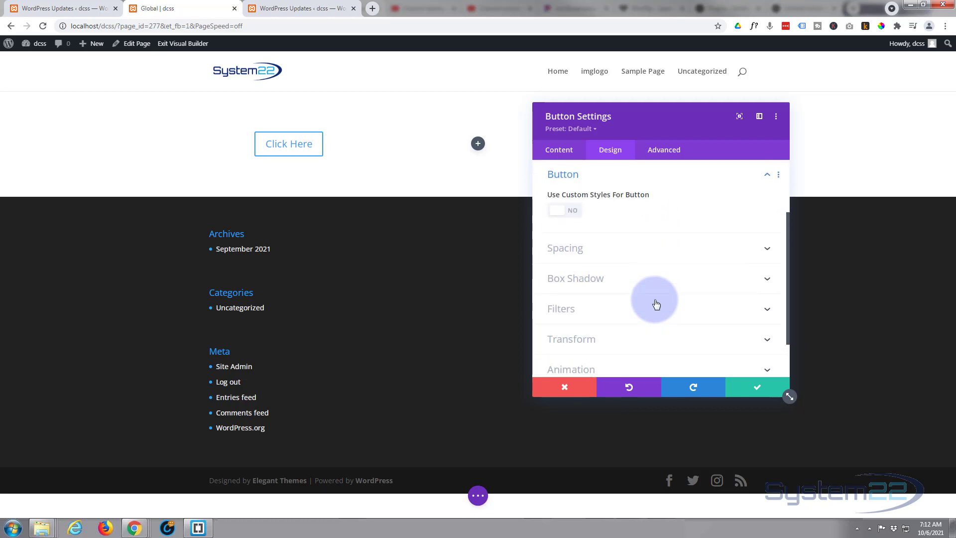
left_click(574, 214)
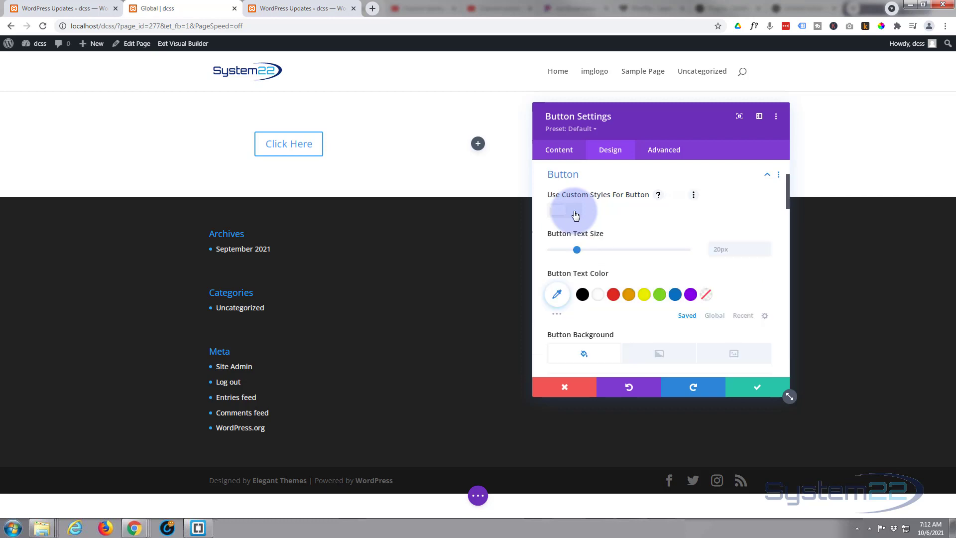
left_click(675, 297)
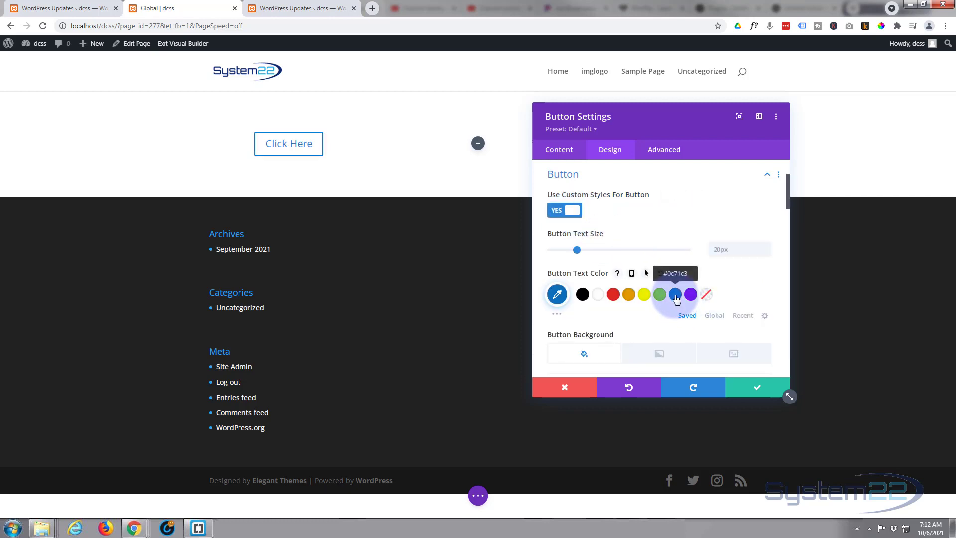
scroll(631, 286, "down", 2)
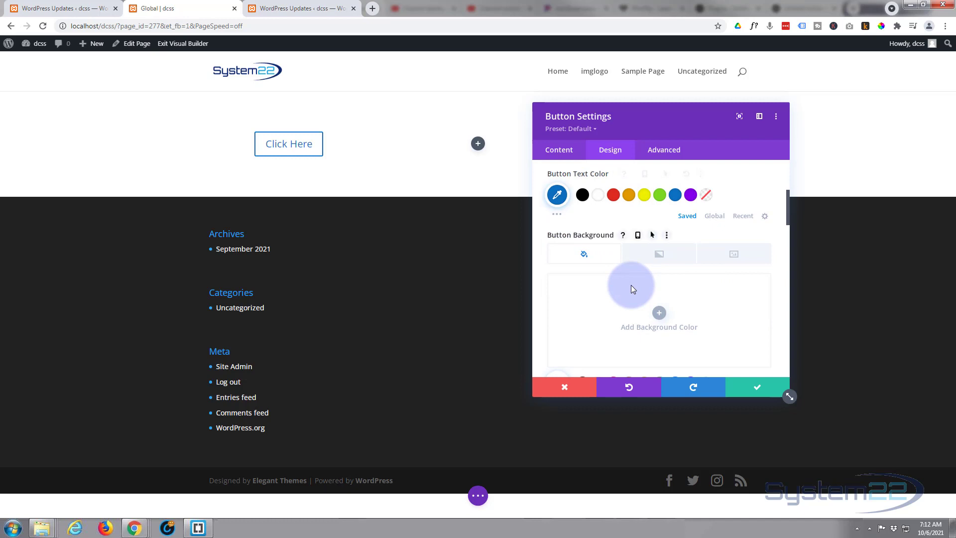
scroll(631, 286, "down", 4)
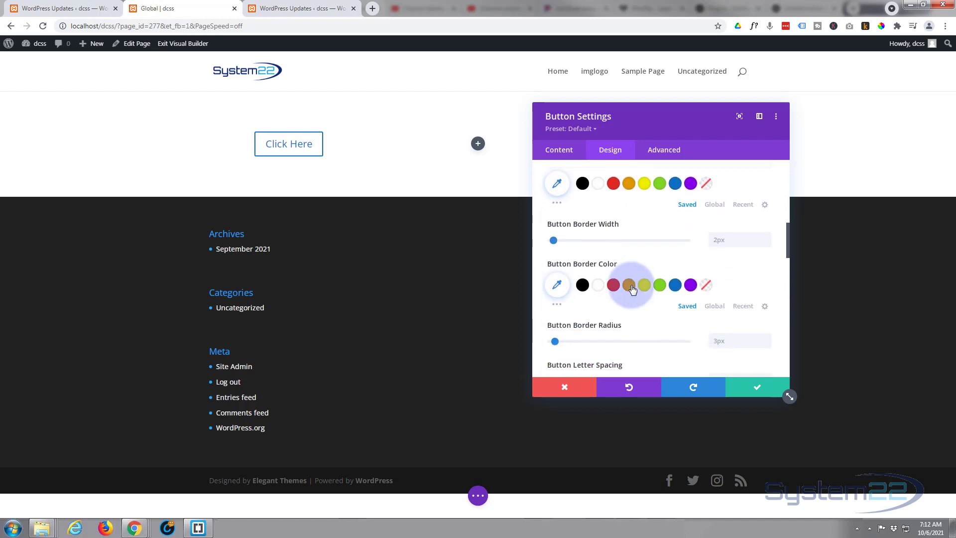
scroll(631, 289, "down", 1)
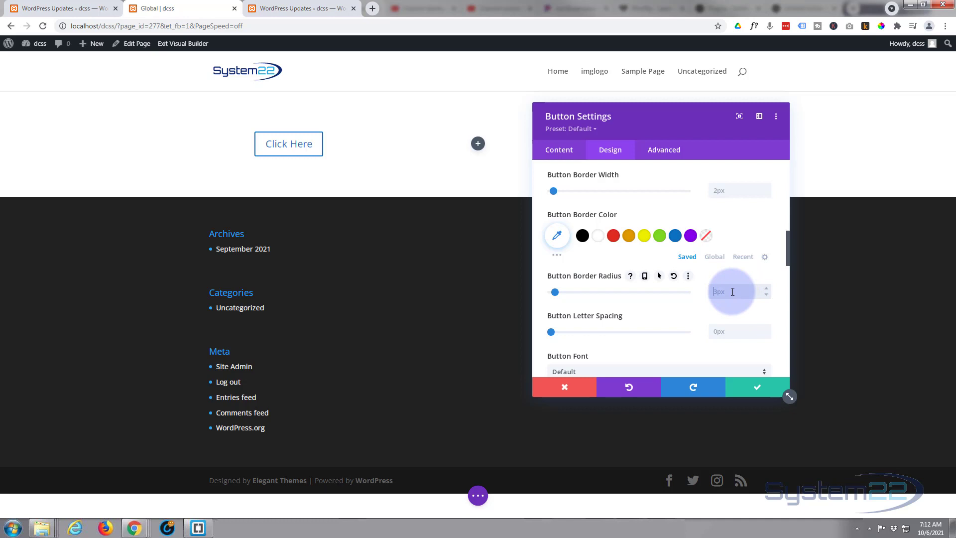
type("px")
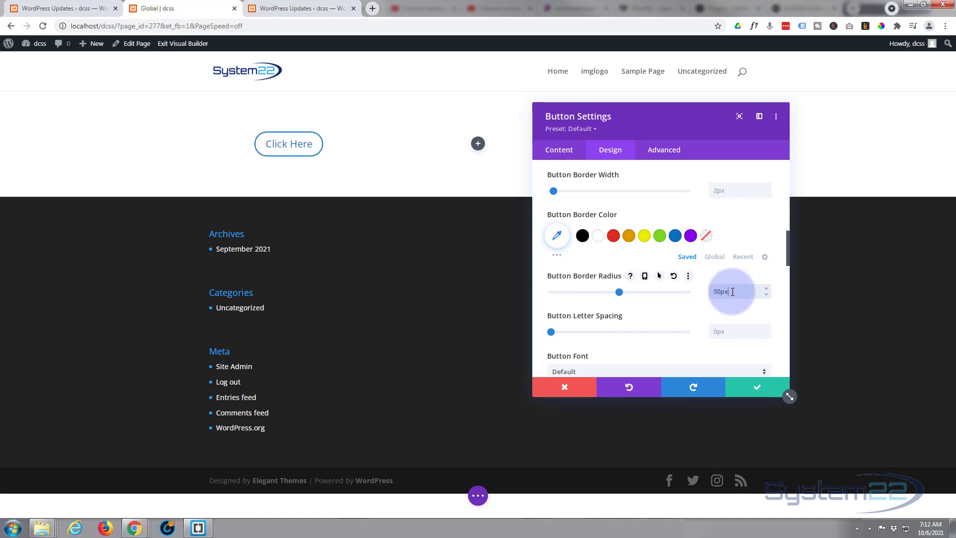
- Save the button's current styles as a new preset named 'outline blue'
left_click(596, 130)
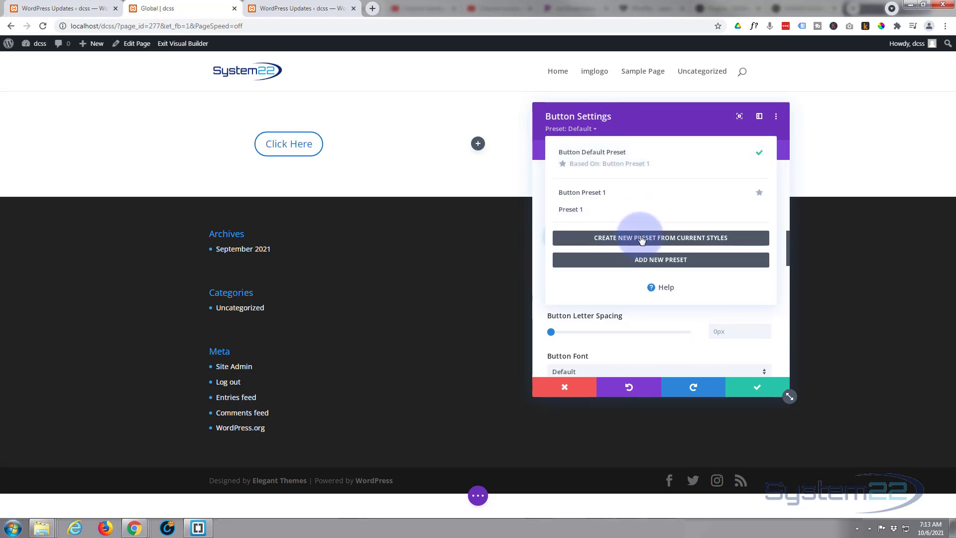
left_click(667, 238)
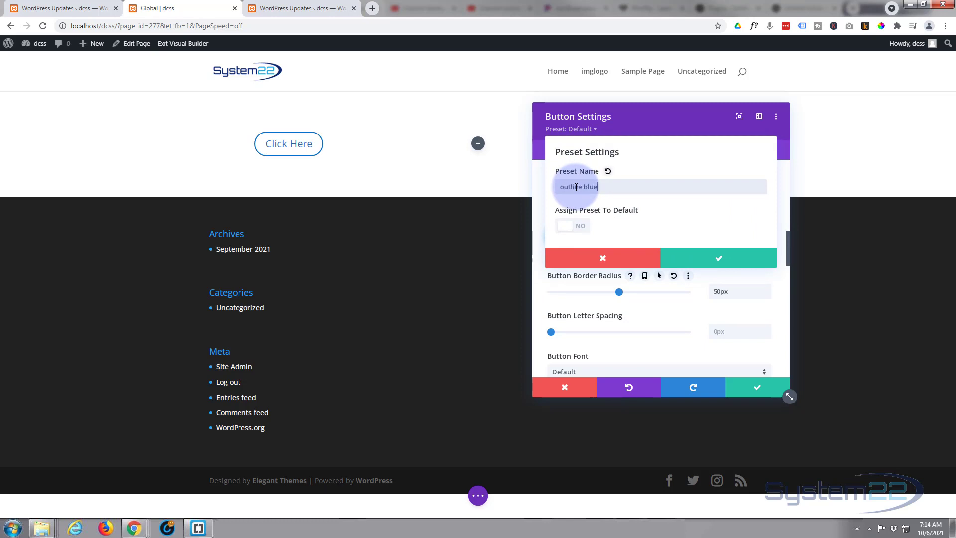
left_click(623, 192)
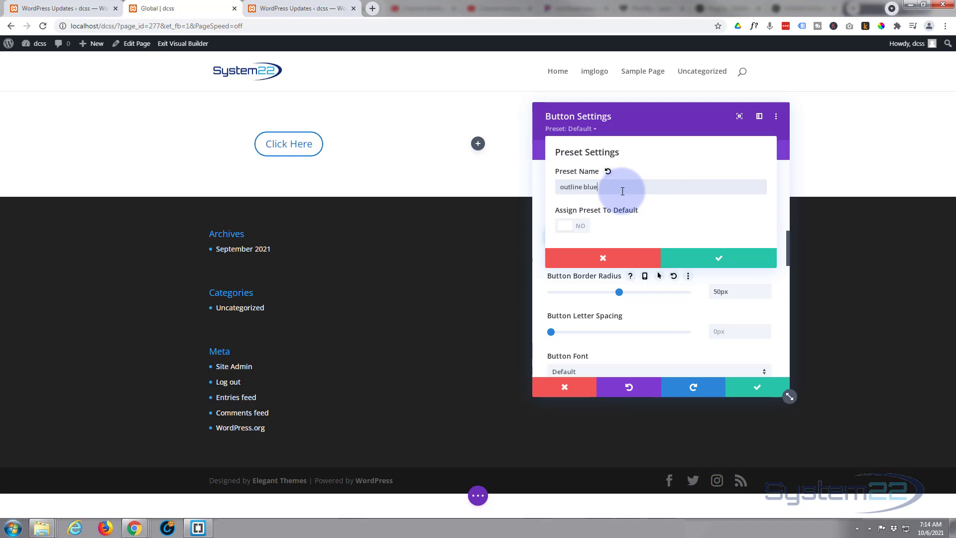
left_click(581, 234)
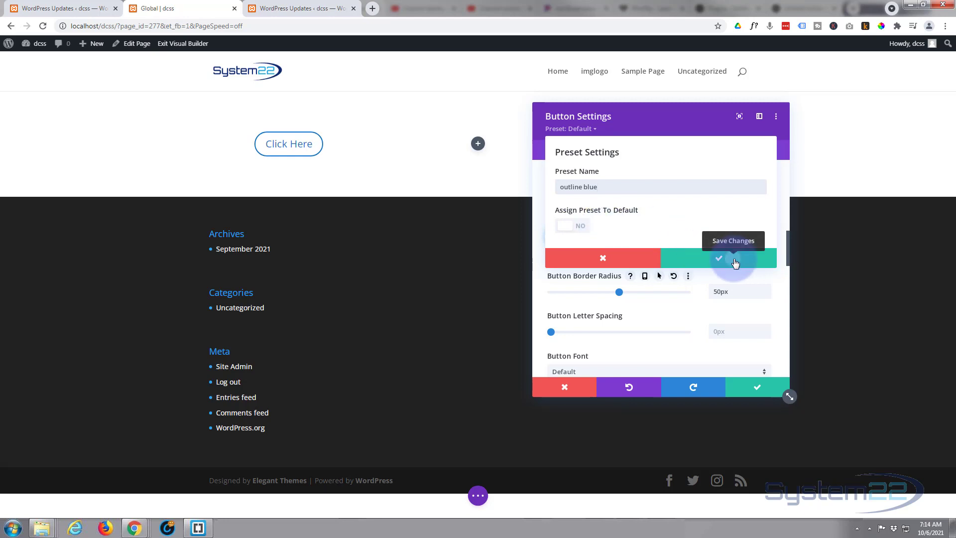
left_click(735, 263)
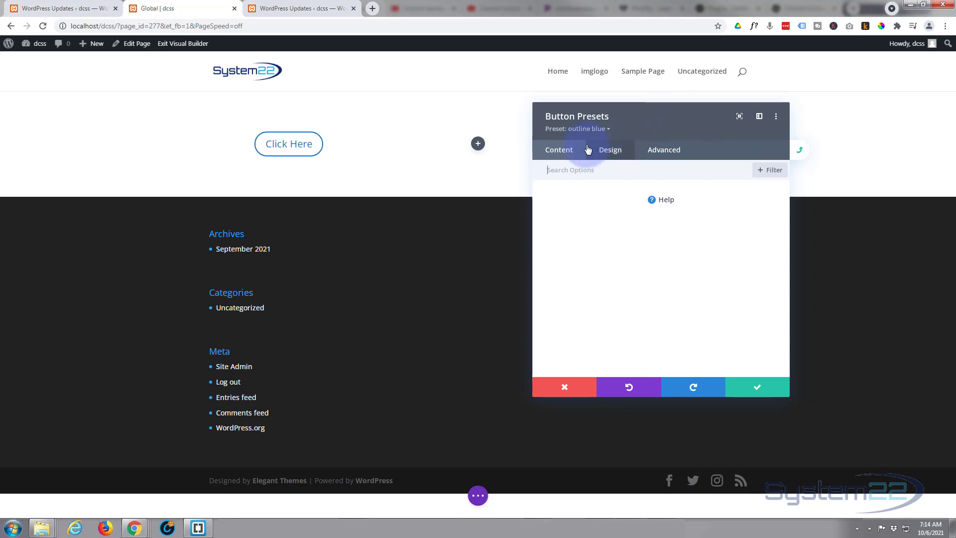
- Review the outline blue preset's Design, Advanced and Content options, then save the preset
left_click(610, 151)
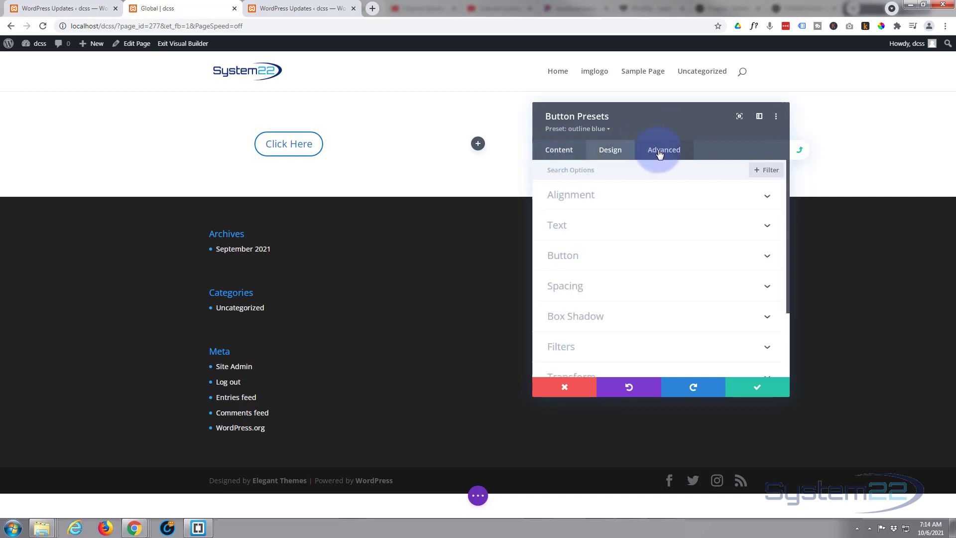
left_click(659, 153)
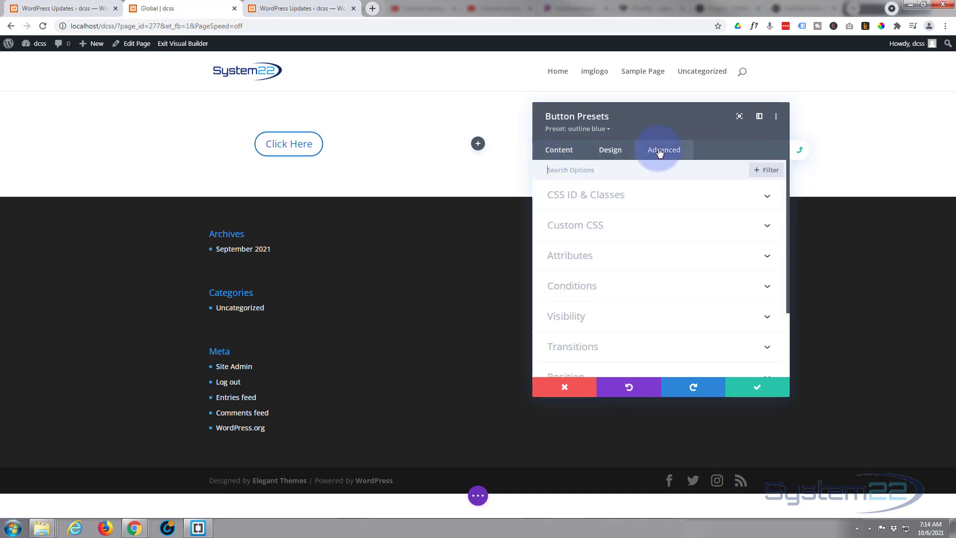
left_click(568, 152)
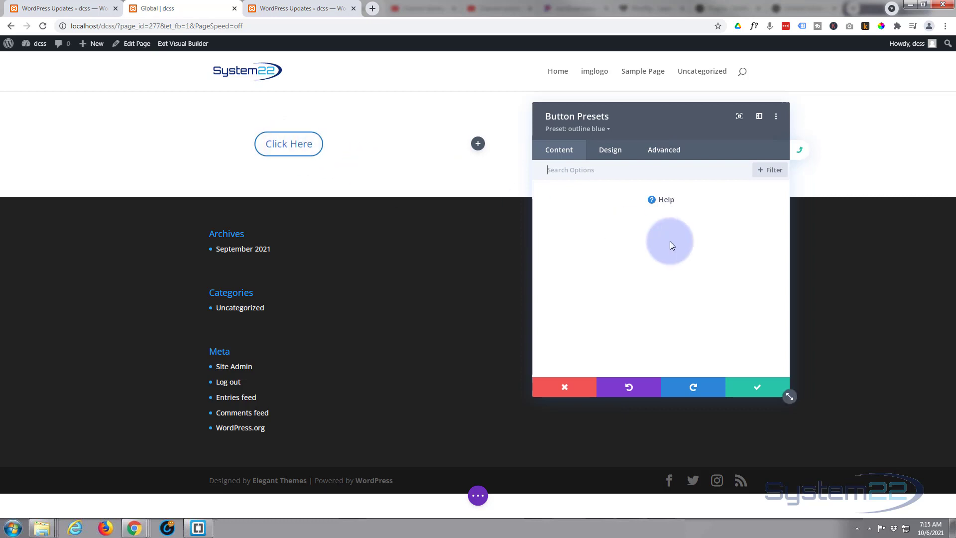
left_click(758, 388)
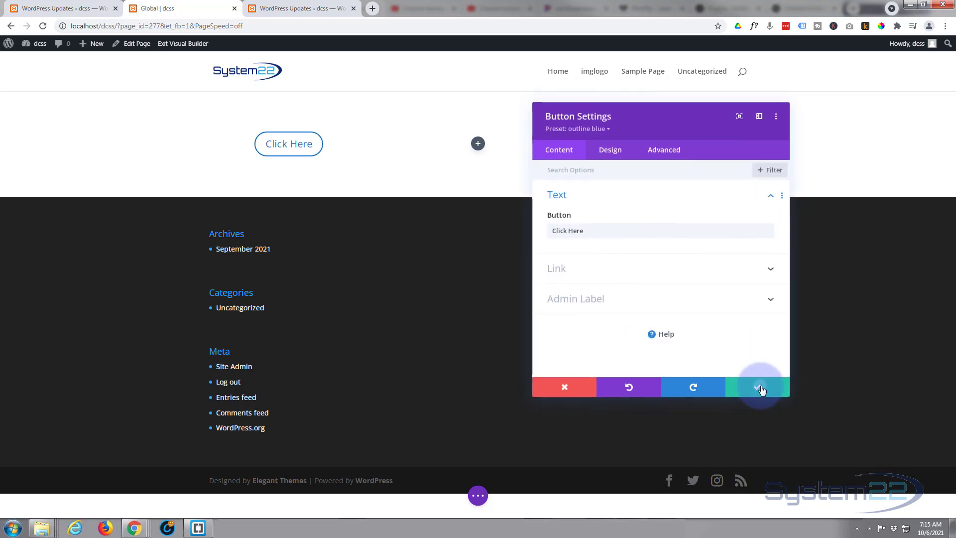
- Duplicate the Click Here button into the middle column and open its settings
left_click(760, 388)
mouse_move(273, 148)
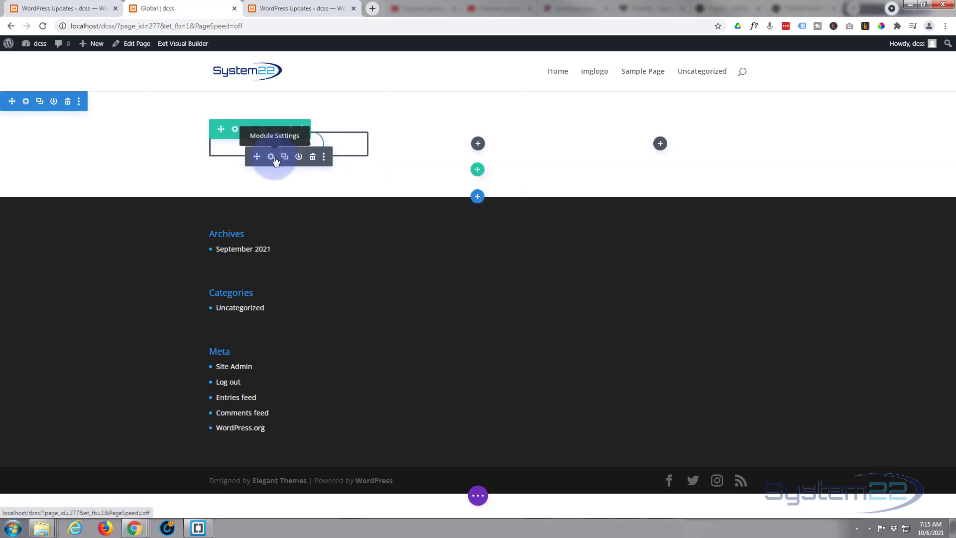
left_click(285, 157)
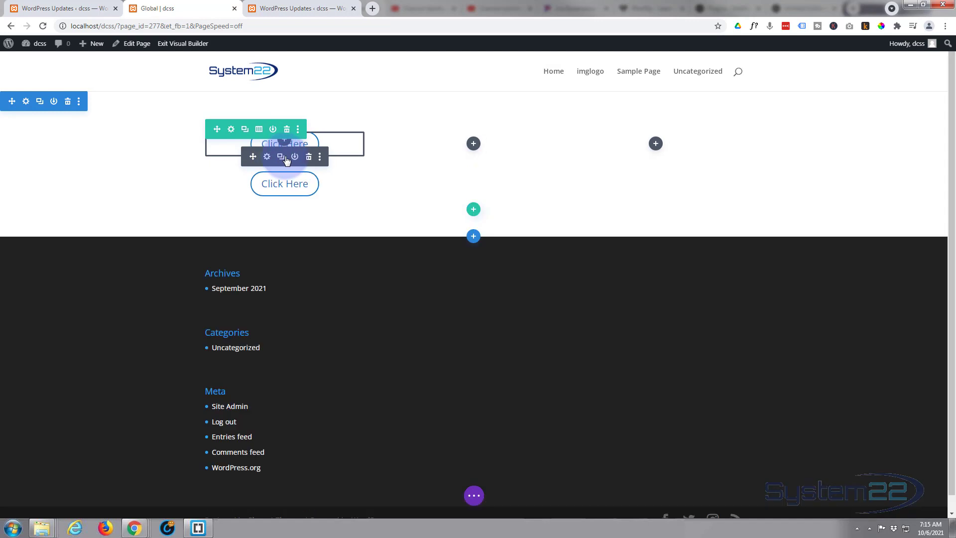
left_click(477, 144)
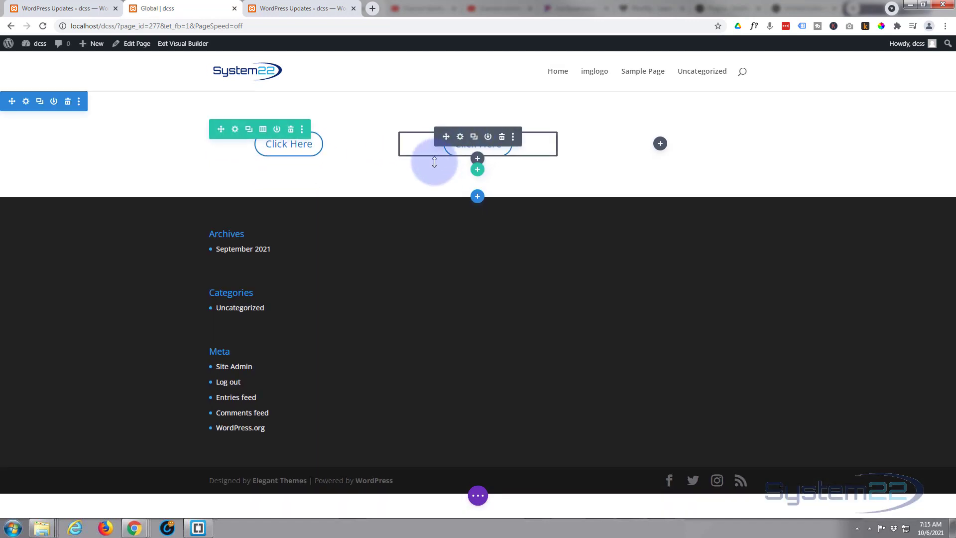
left_click(460, 141)
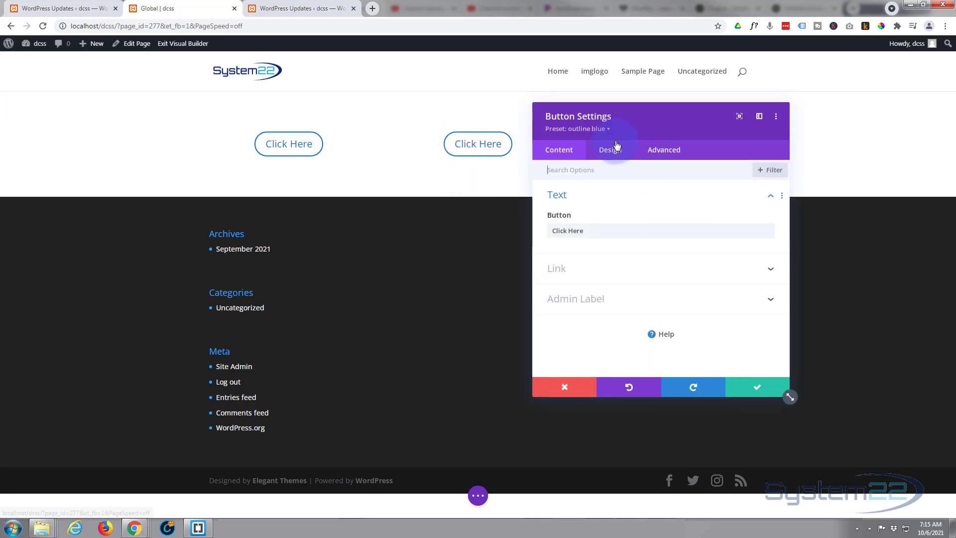
- Style the second button with white text, red background and red #e02b20 border
left_click(616, 158)
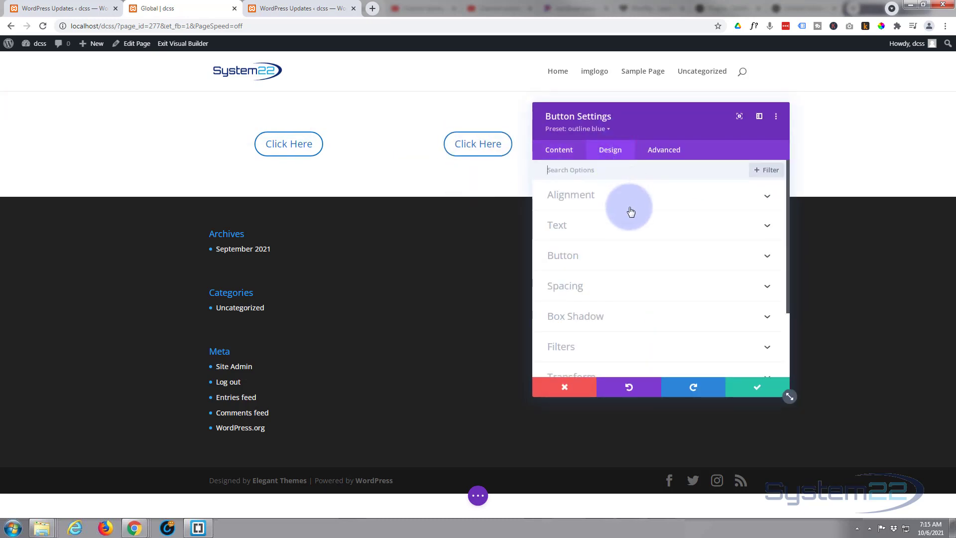
left_click(633, 256)
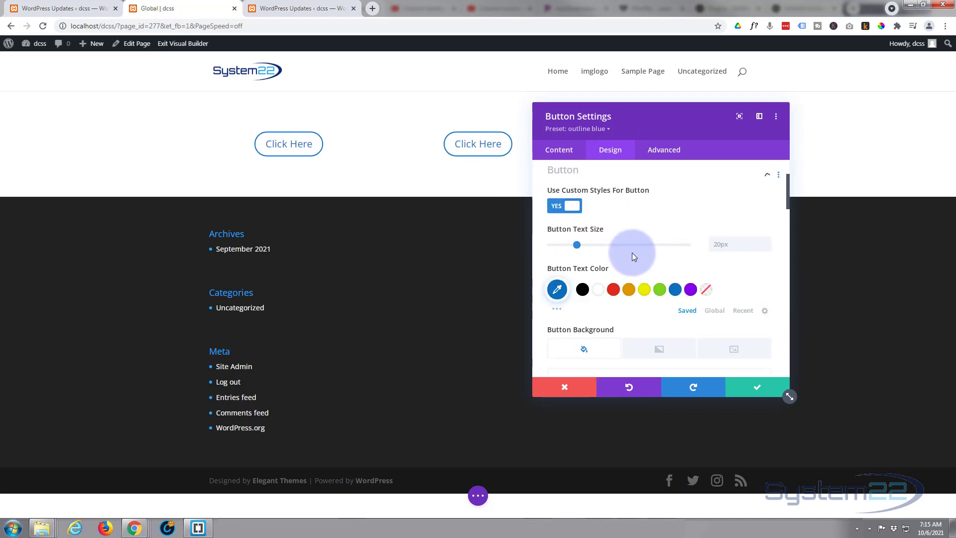
scroll(623, 244, "down", 2)
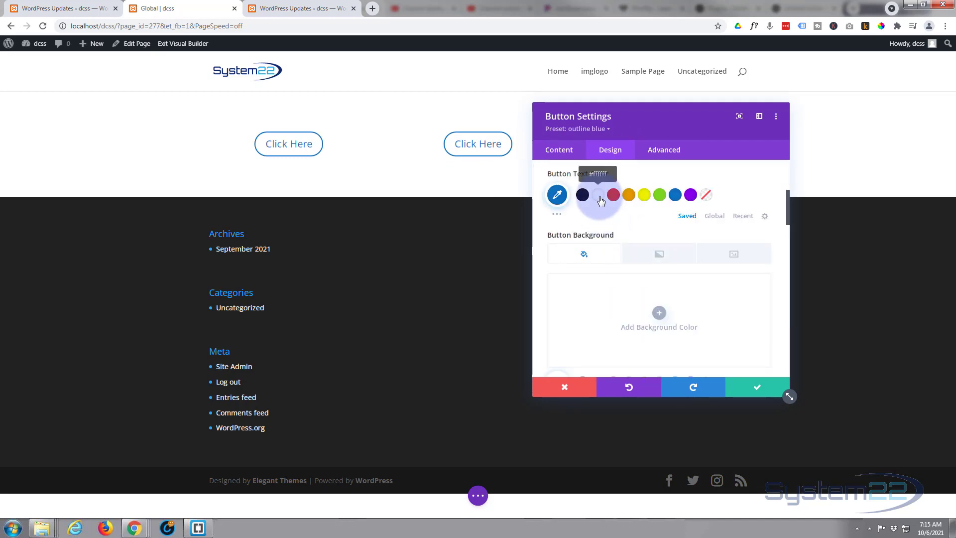
left_click(598, 195)
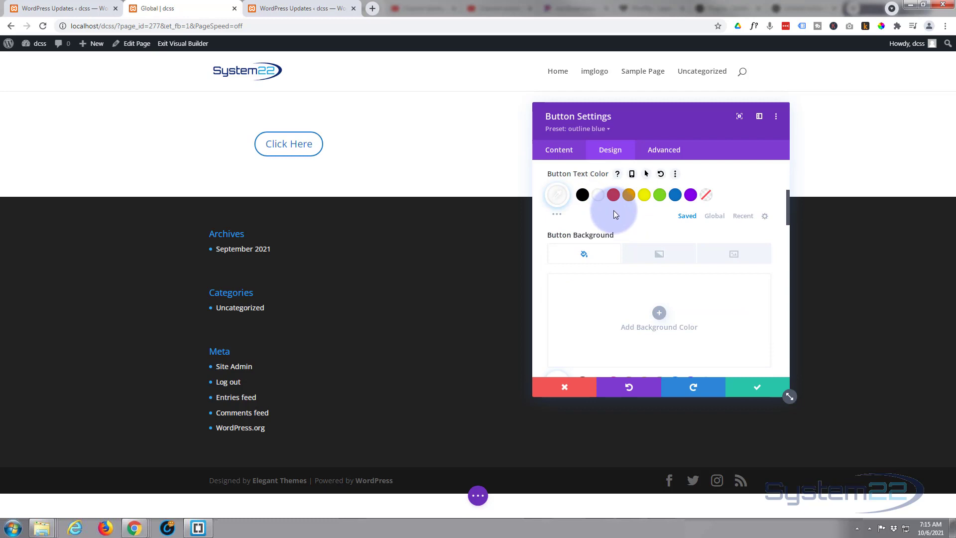
scroll(613, 219, "down", 5)
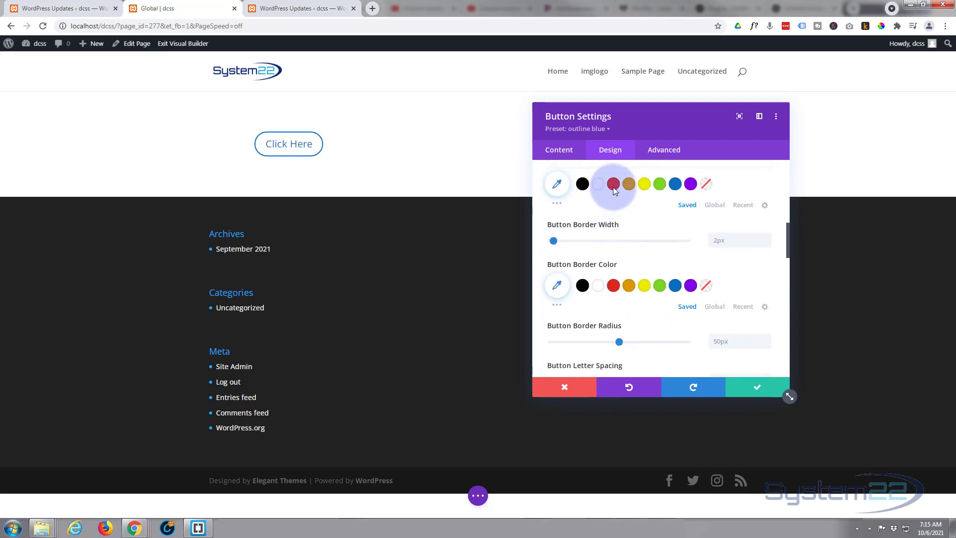
left_click(613, 184)
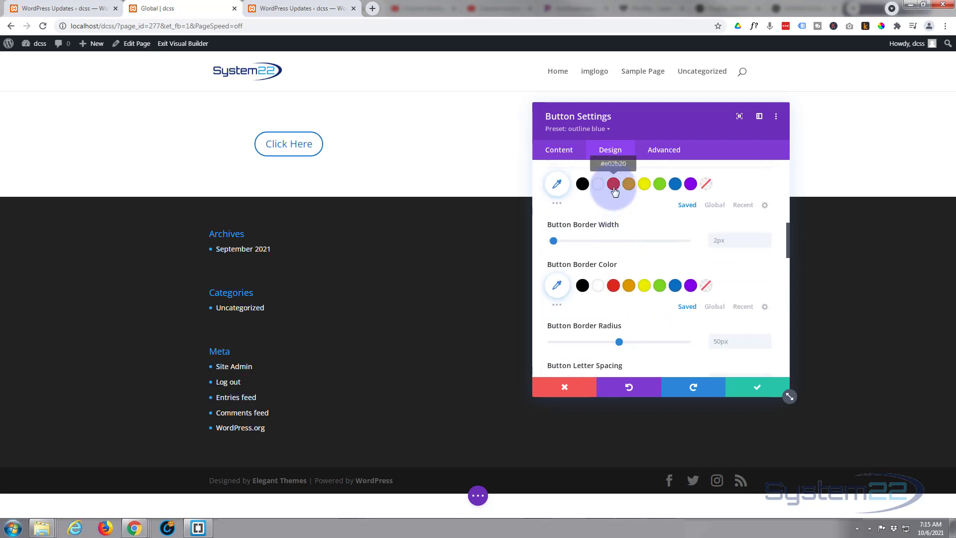
left_click(613, 285)
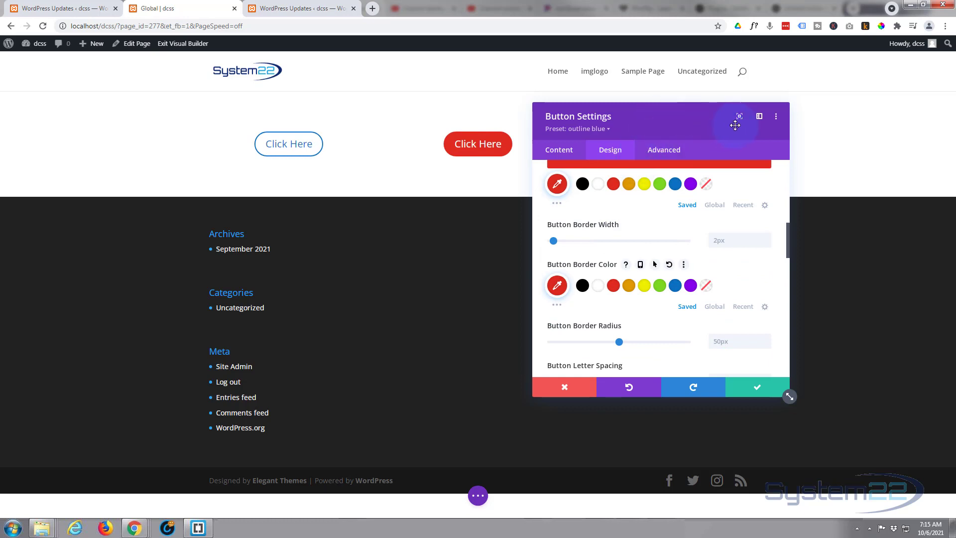
left_click_drag(735, 125, 817, 123)
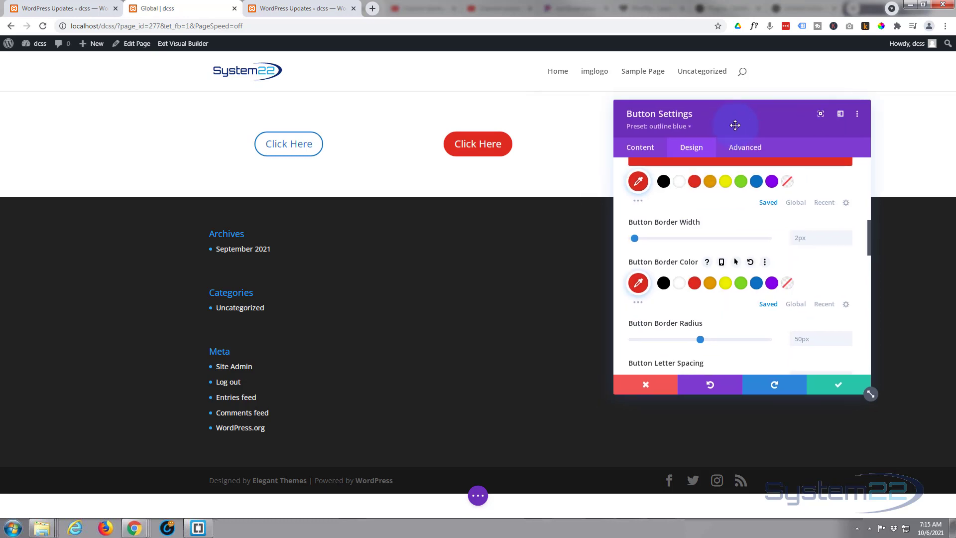
- Save the red button's styles as a new preset named 'red button' and close its settings
left_click(687, 129)
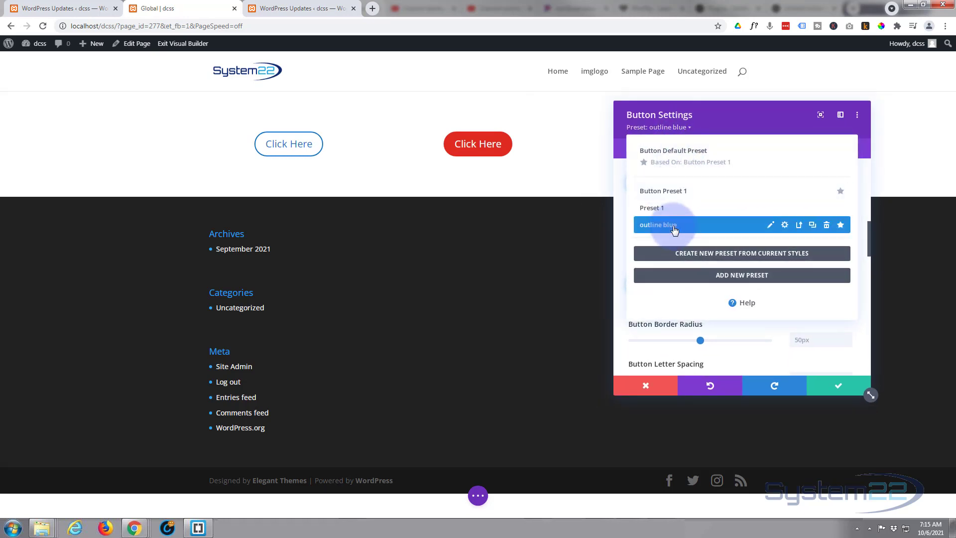
left_click(695, 254)
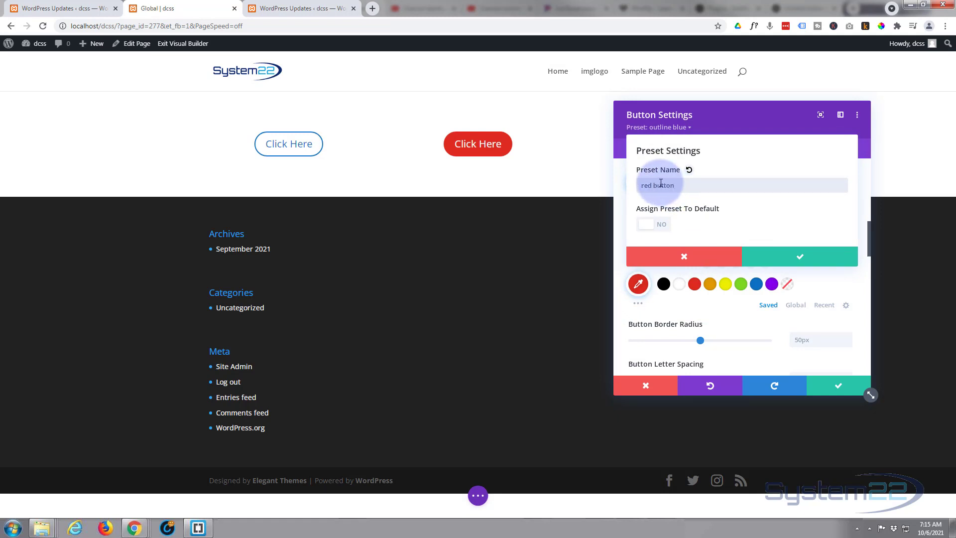
left_click(816, 259)
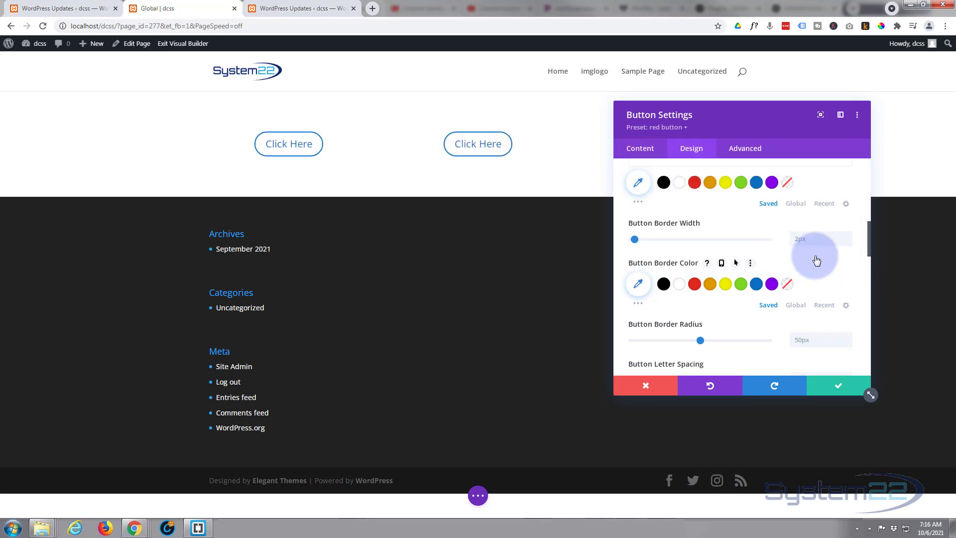
left_click(837, 394)
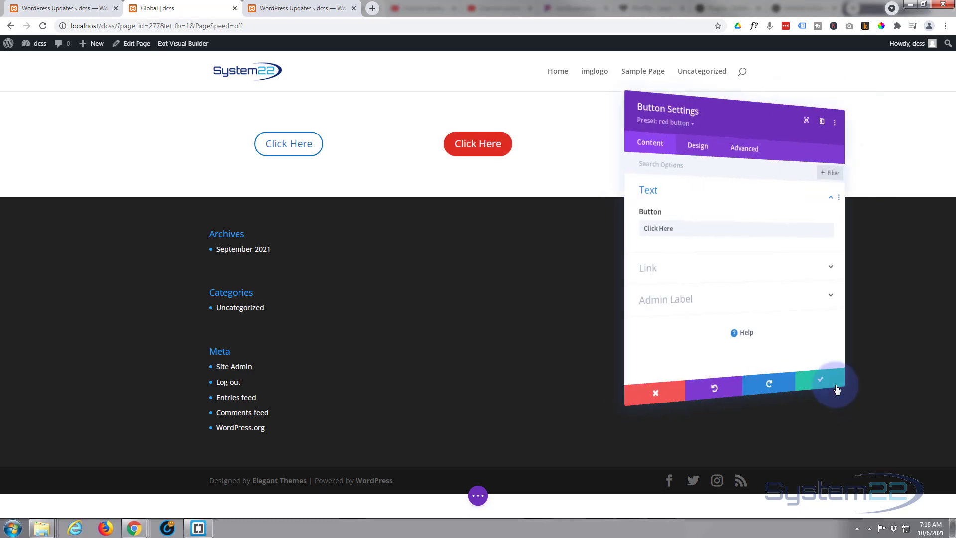
left_click(837, 387)
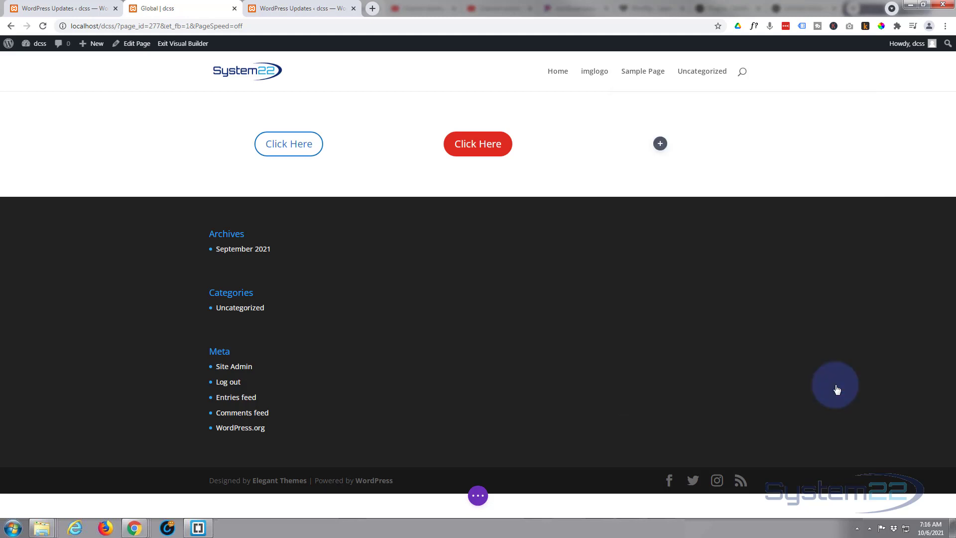
- Insert a new Button module into the third column
left_click(660, 144)
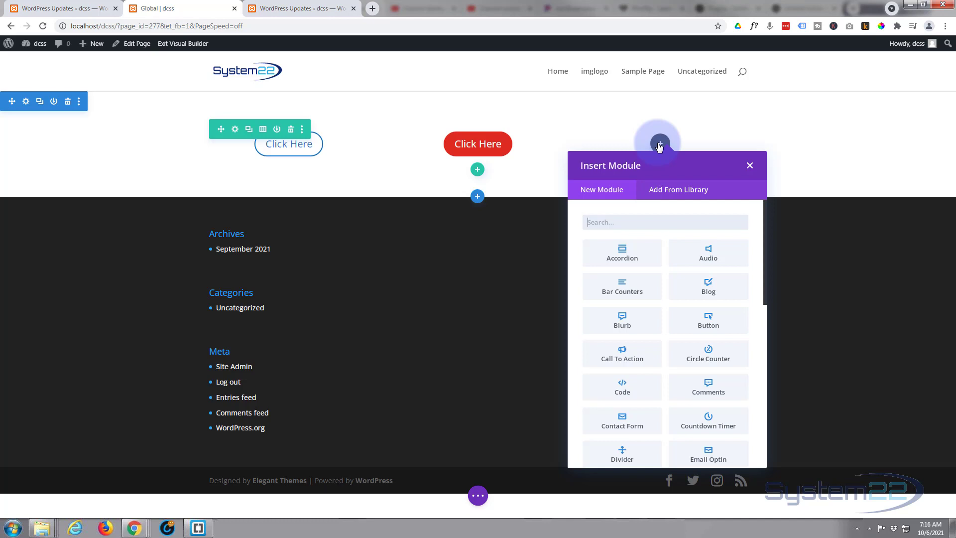
left_click(686, 320)
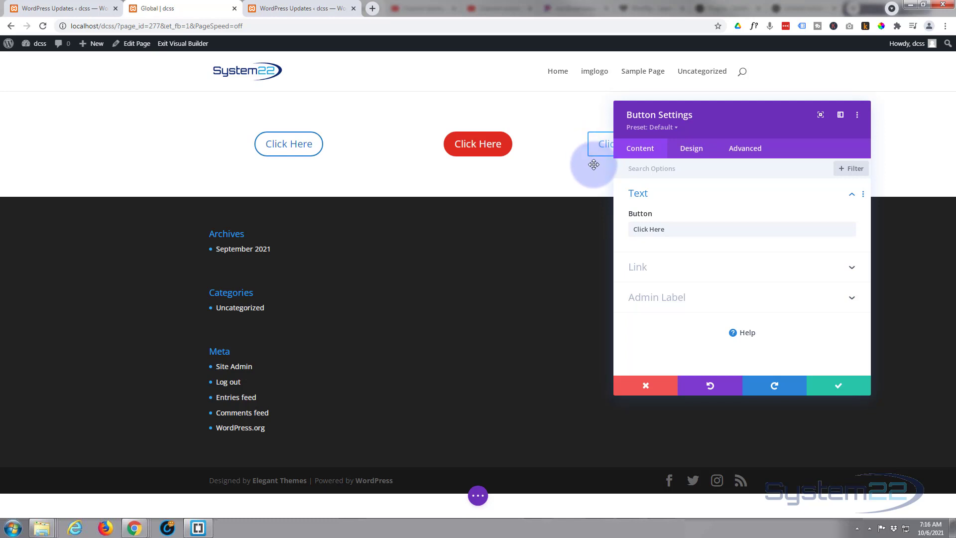
left_click(689, 149)
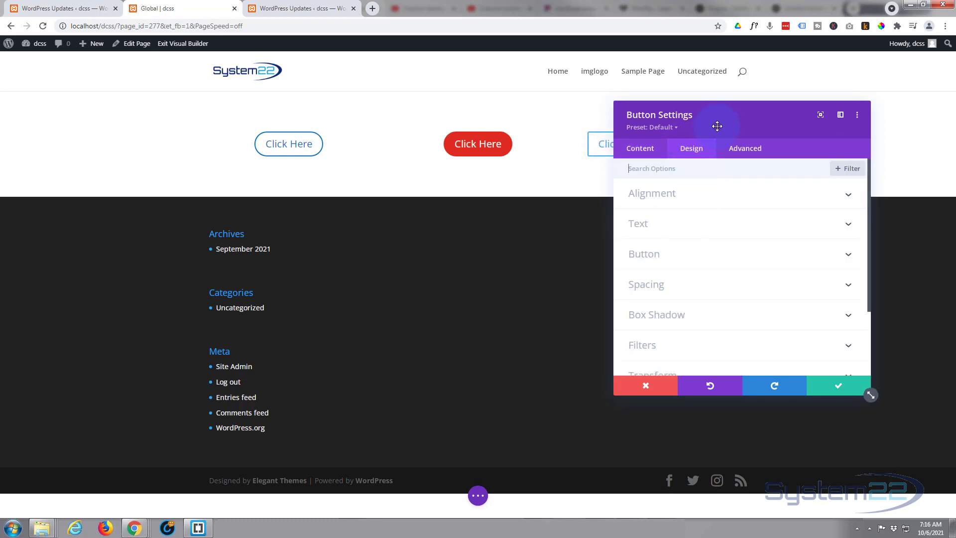
left_click_drag(718, 124, 403, 116)
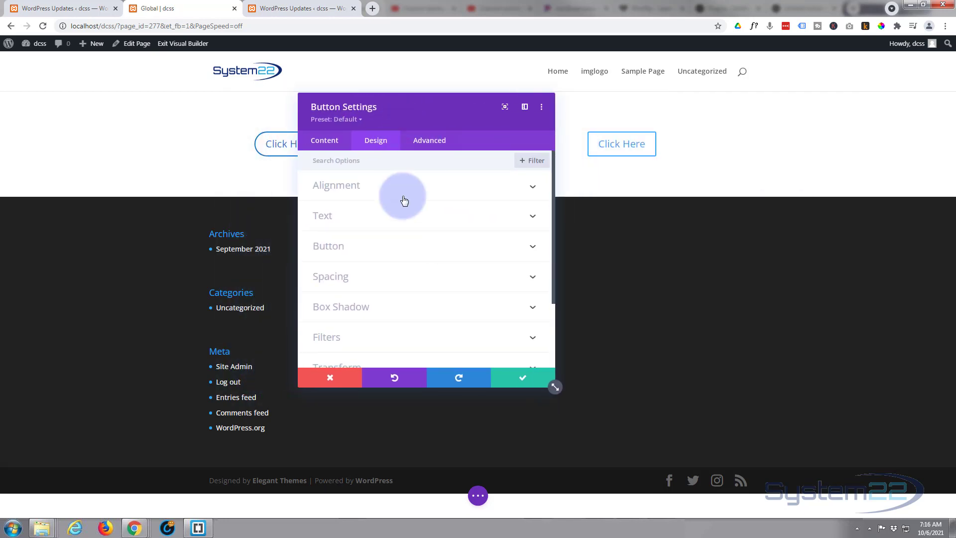
- Give the third button custom styles: white text, black #000000 background and black border
left_click(404, 246)
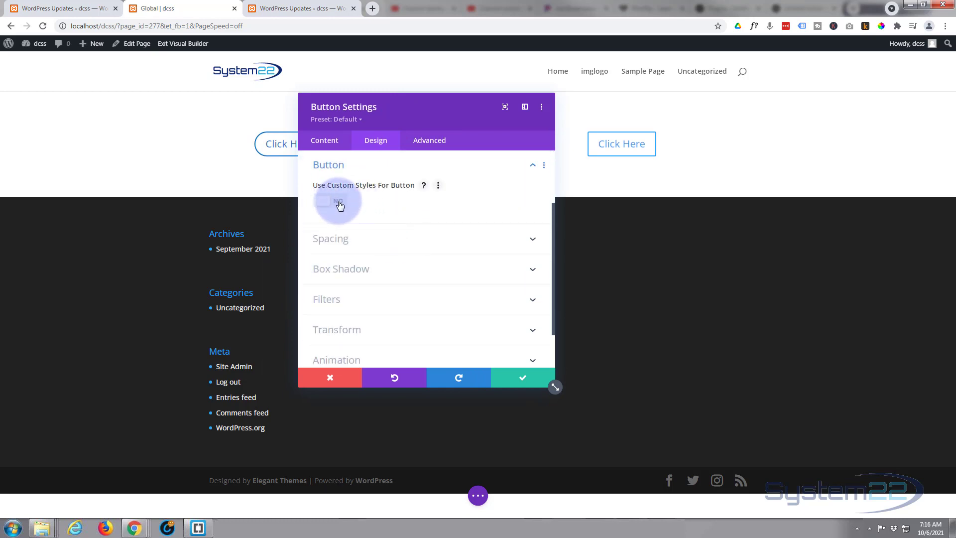
left_click(339, 203)
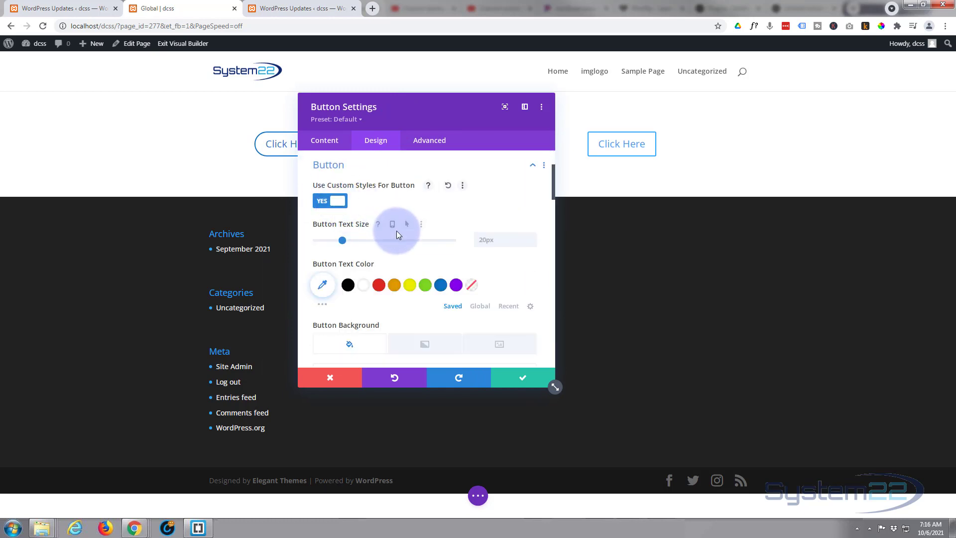
left_click(363, 285)
scroll(391, 258, "down", 3)
left_click(348, 275)
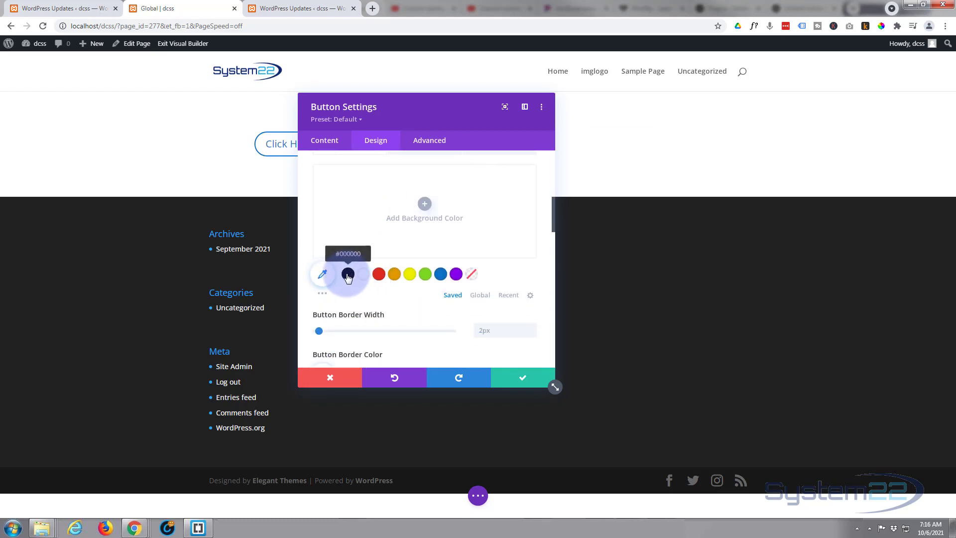
scroll(463, 328, "down", 1)
scroll(472, 323, "down", 1)
left_click(348, 325)
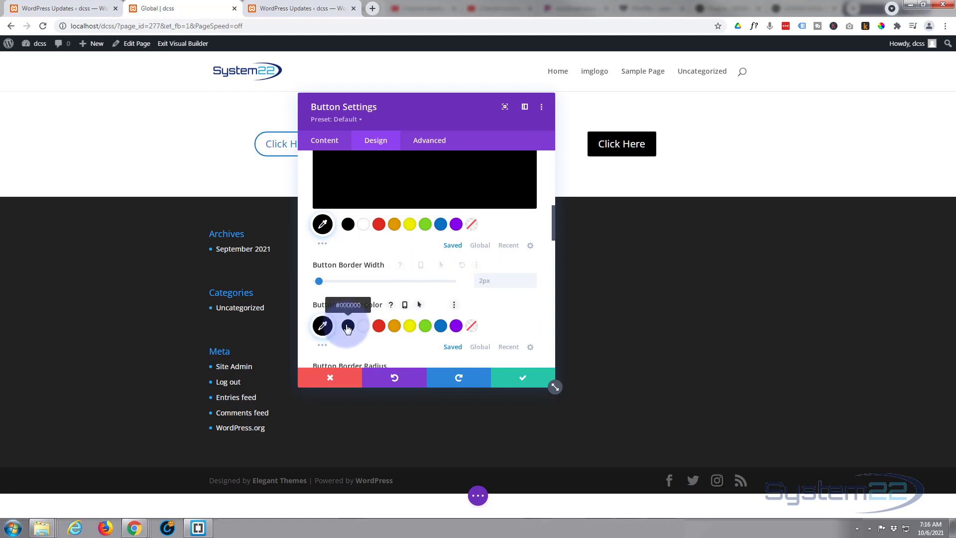
- Save the black button's styles as a preset named 'black square' and close its settings
left_click(351, 120)
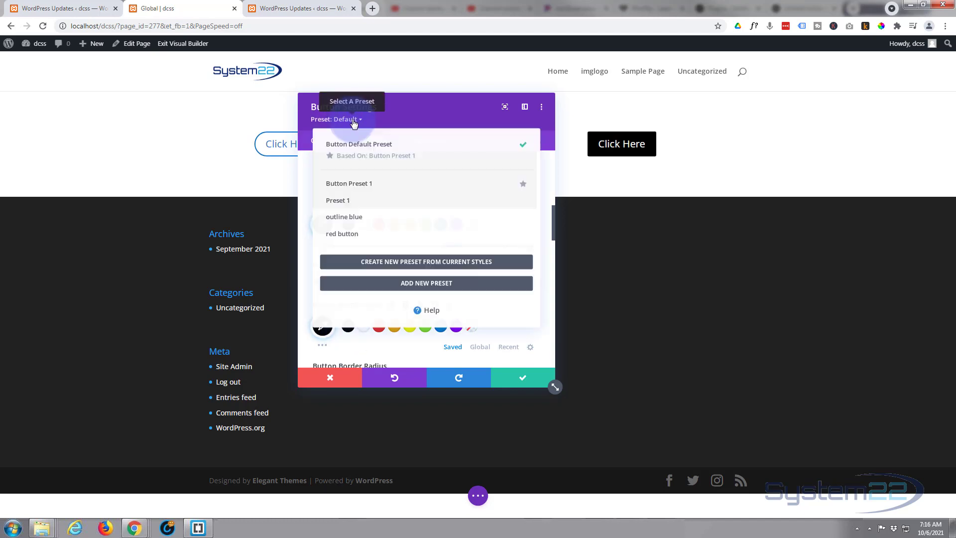
left_click(409, 263)
left_click(348, 176)
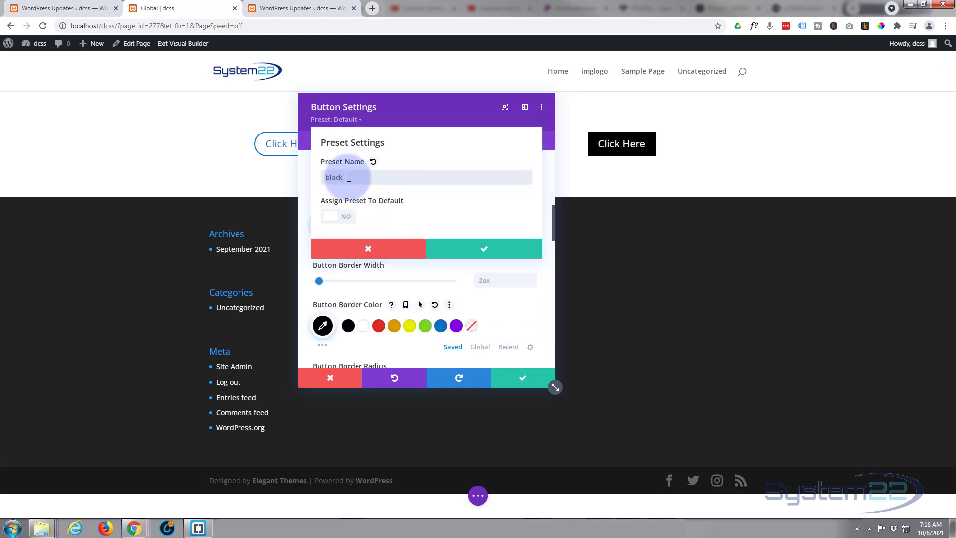
type("black square")
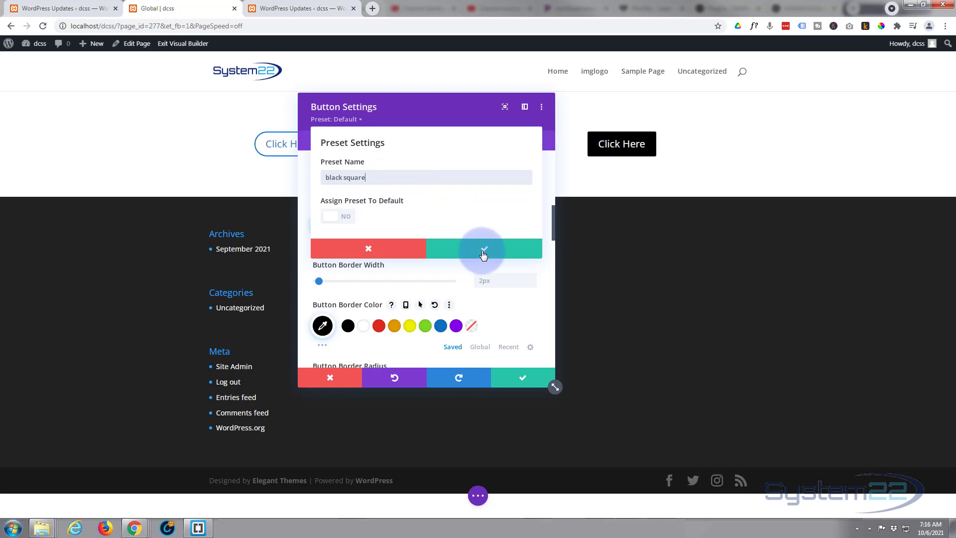
left_click(483, 251)
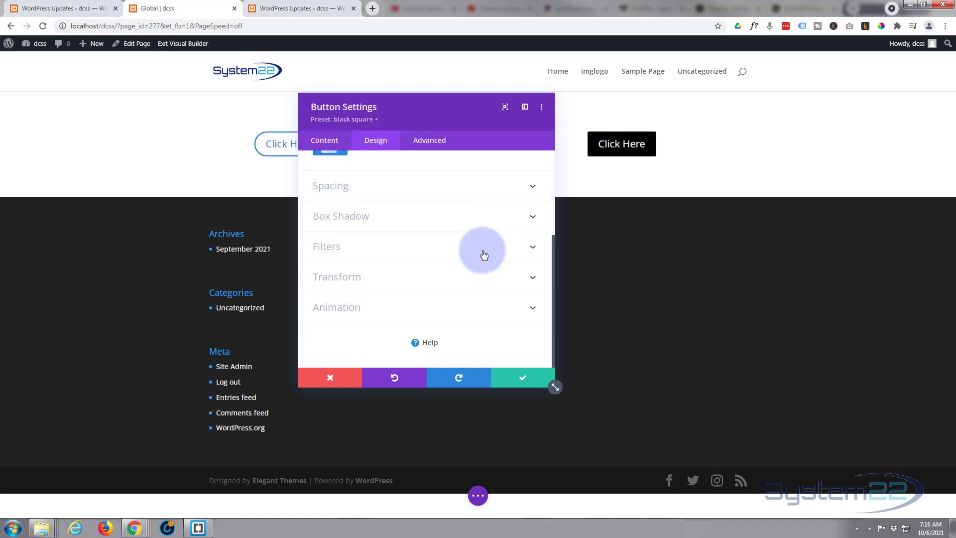
left_click(517, 371)
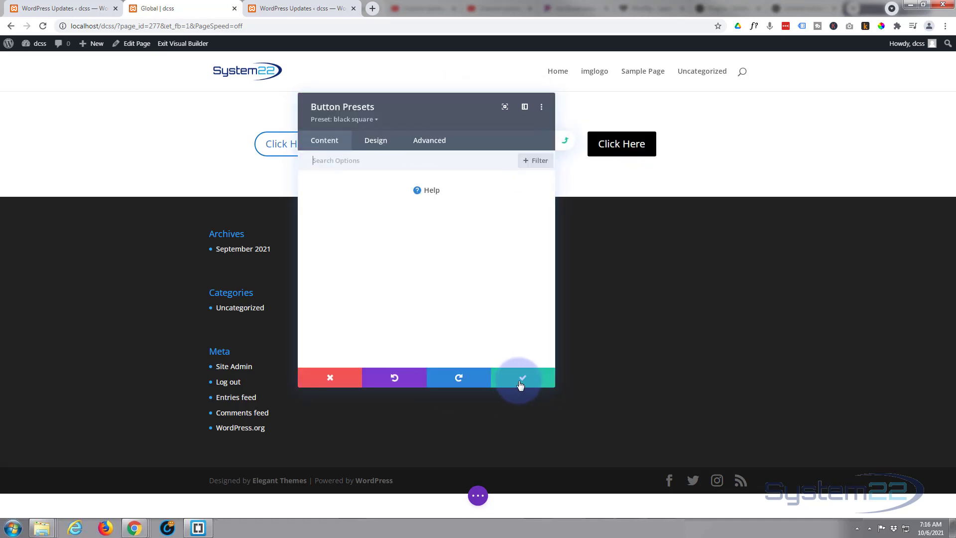
left_click(520, 382)
left_click(520, 385)
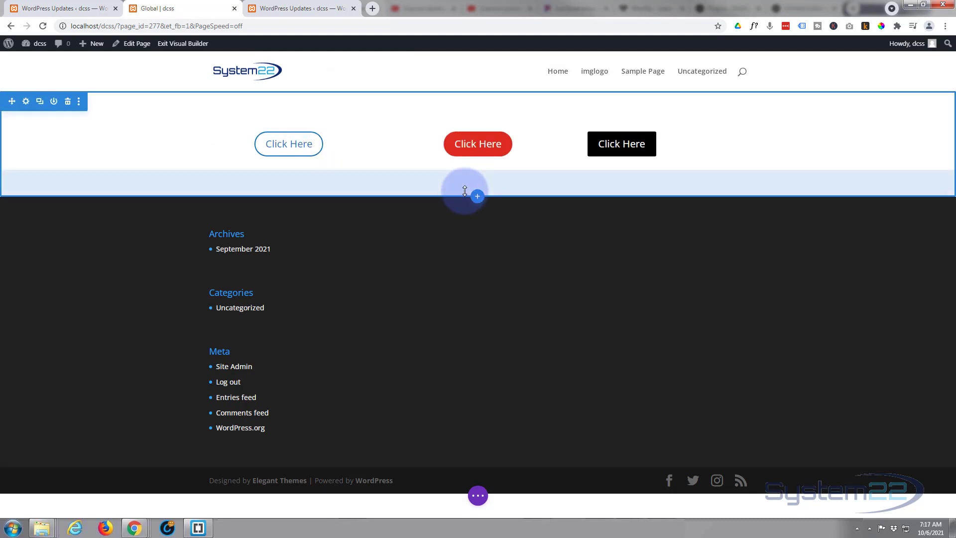
- Add a two-column row below the buttons and insert a Button module into it
mouse_move(447, 167)
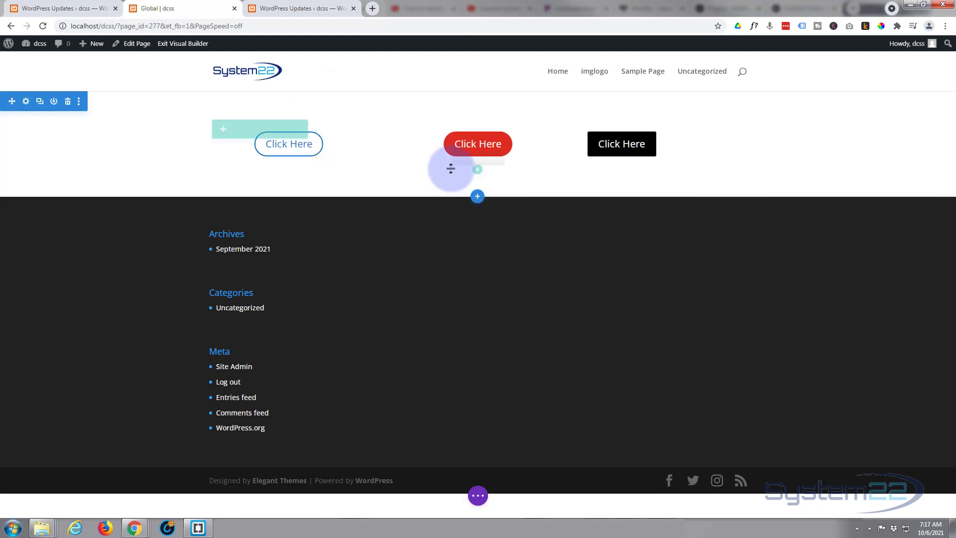
left_click(478, 172)
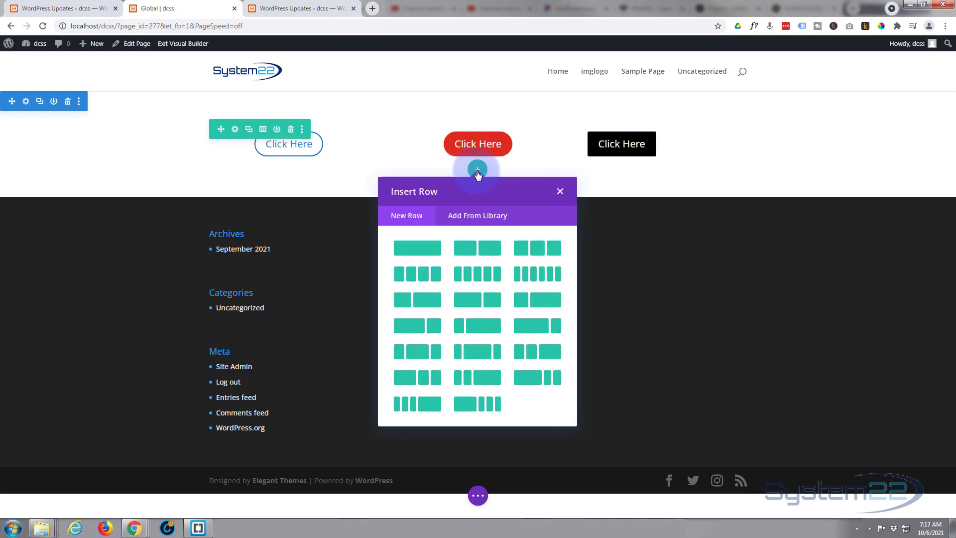
left_click(494, 251)
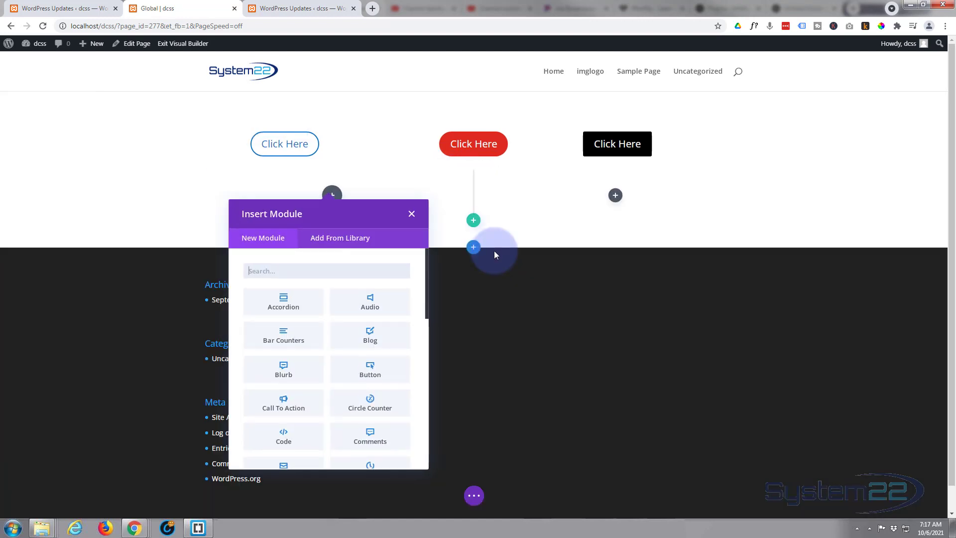
left_click(369, 369)
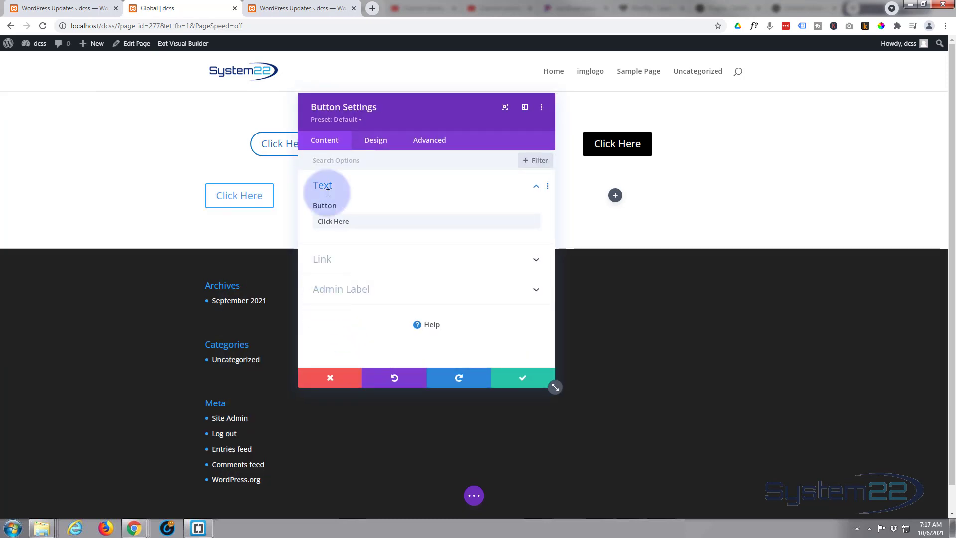
- Apply the 'red button' preset to the new button
left_click(351, 120)
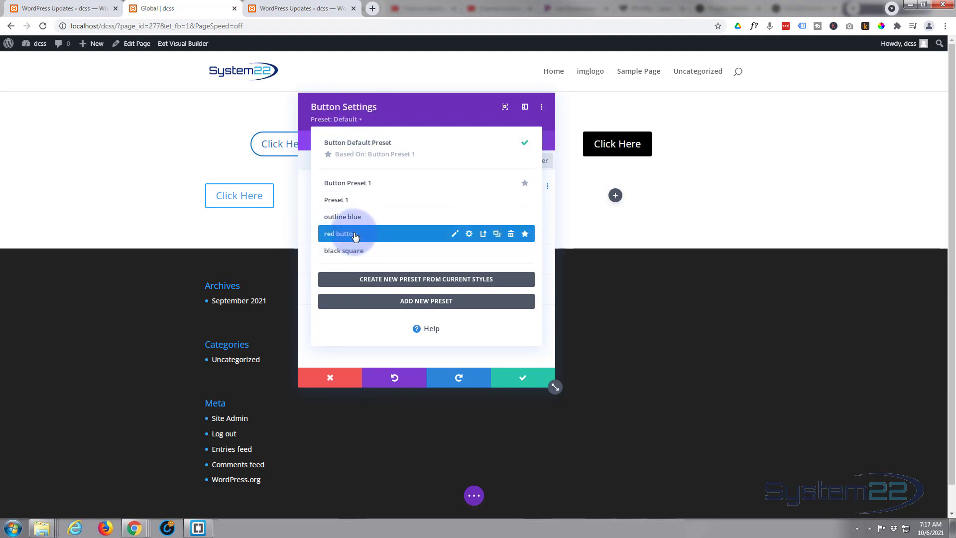
left_click(354, 234)
left_click_drag(385, 119, 794, 113)
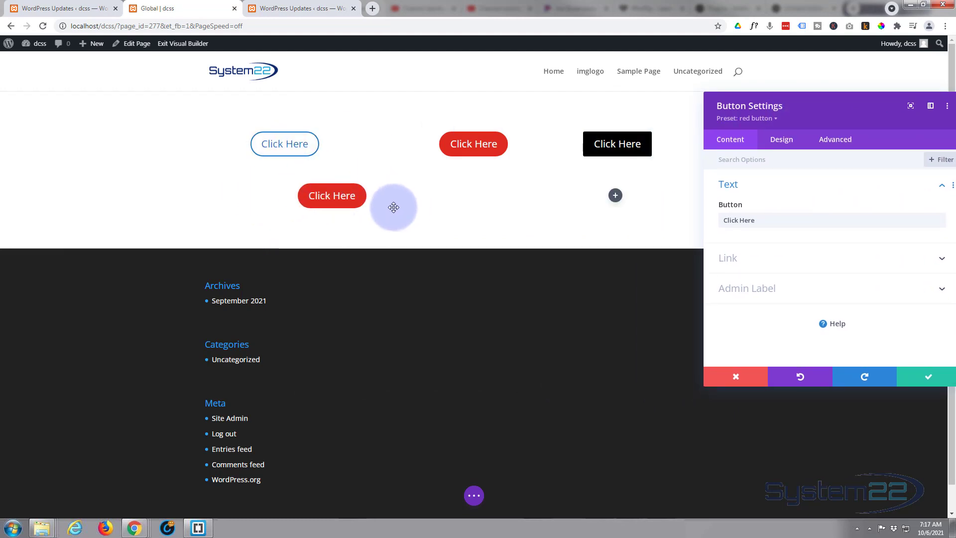
- Save the red button and change the second row's structure to three columns
left_click(918, 378)
mouse_move(240, 187)
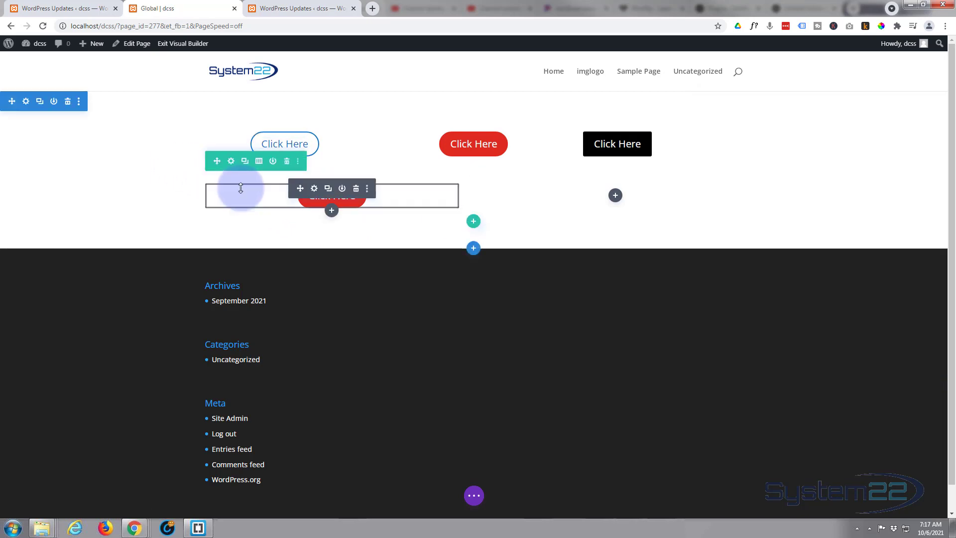
left_click(260, 165)
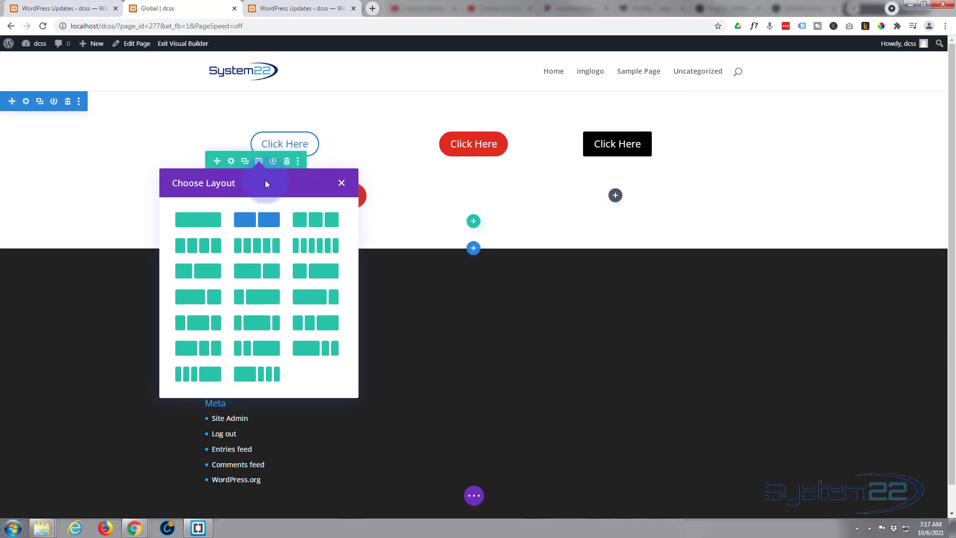
left_click(308, 222)
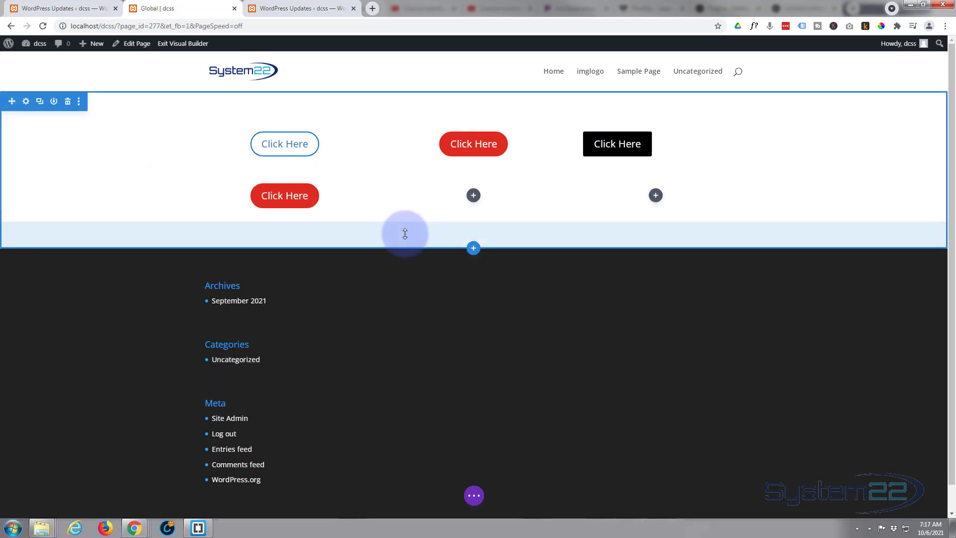
- Add a Button to the middle column with the 'black square' preset, centre it, and save
left_click(473, 196)
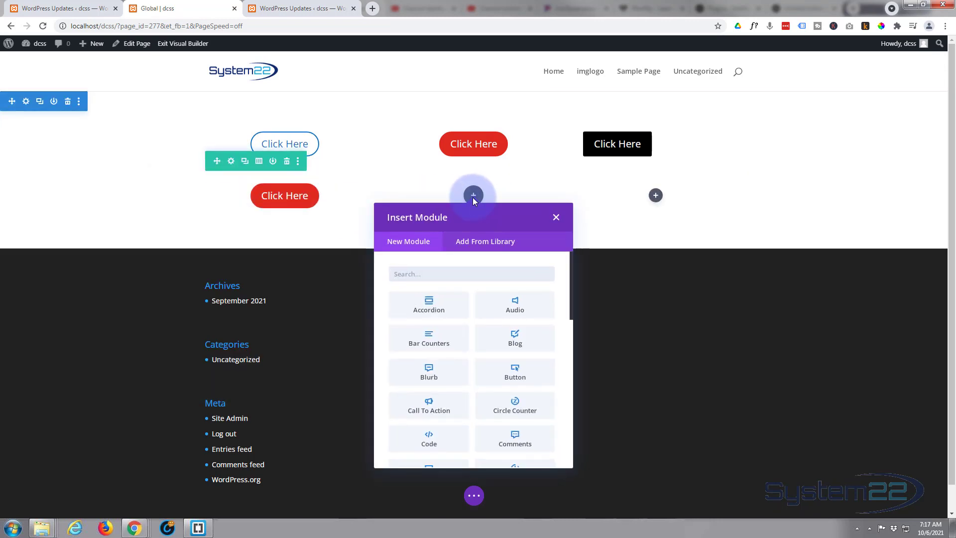
left_click(515, 380)
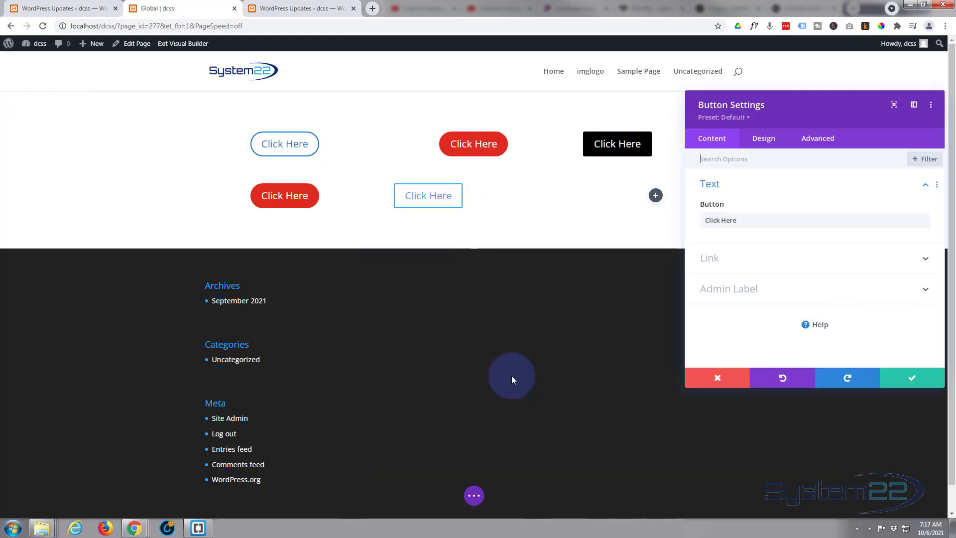
left_click(731, 122)
left_click(746, 199)
left_click(746, 253)
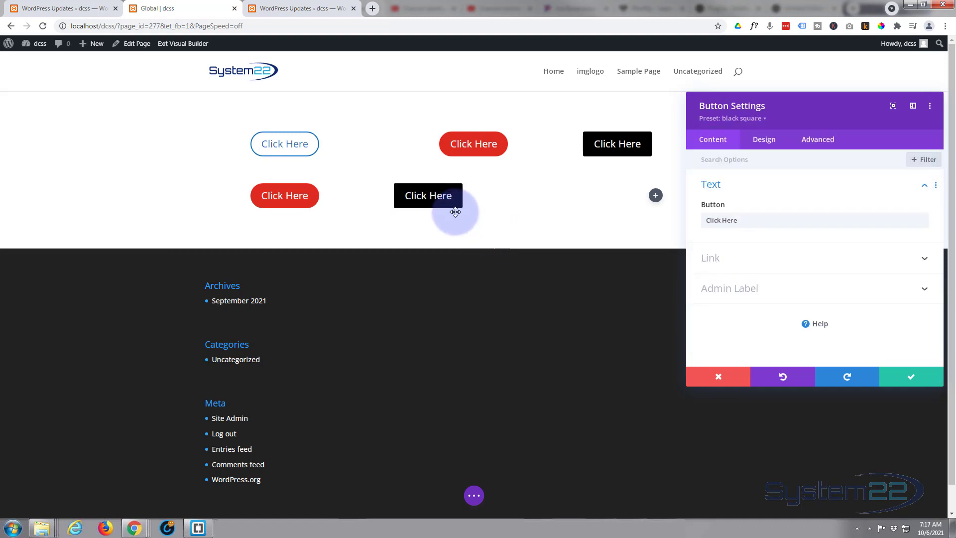
left_click(779, 149)
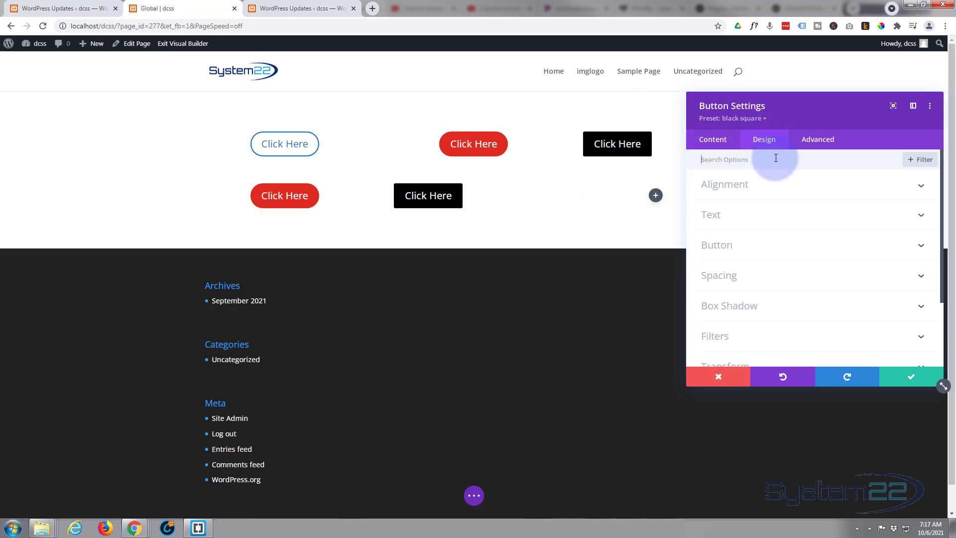
left_click(804, 222)
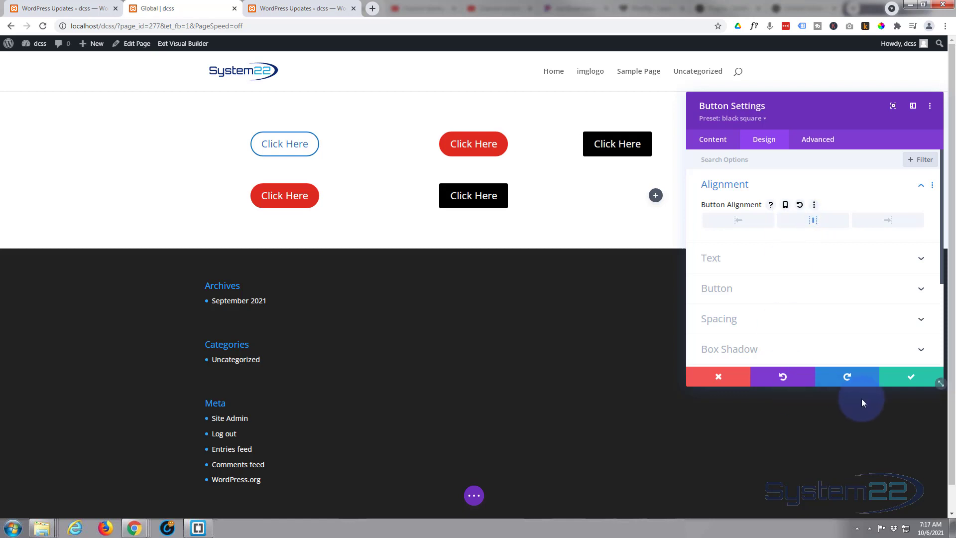
left_click(916, 380)
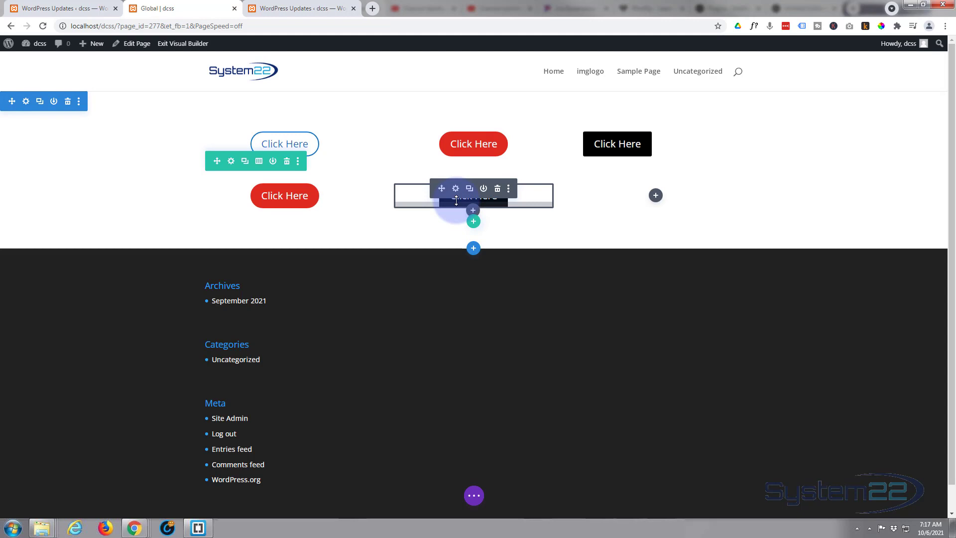
- Start editing the 'black square' preset from the black button's settings
left_click(455, 189)
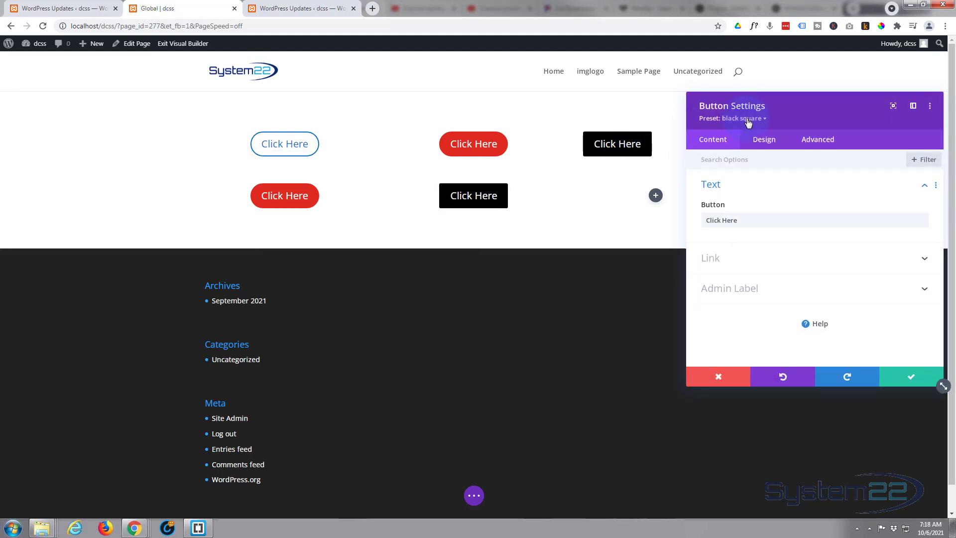
left_click(746, 119)
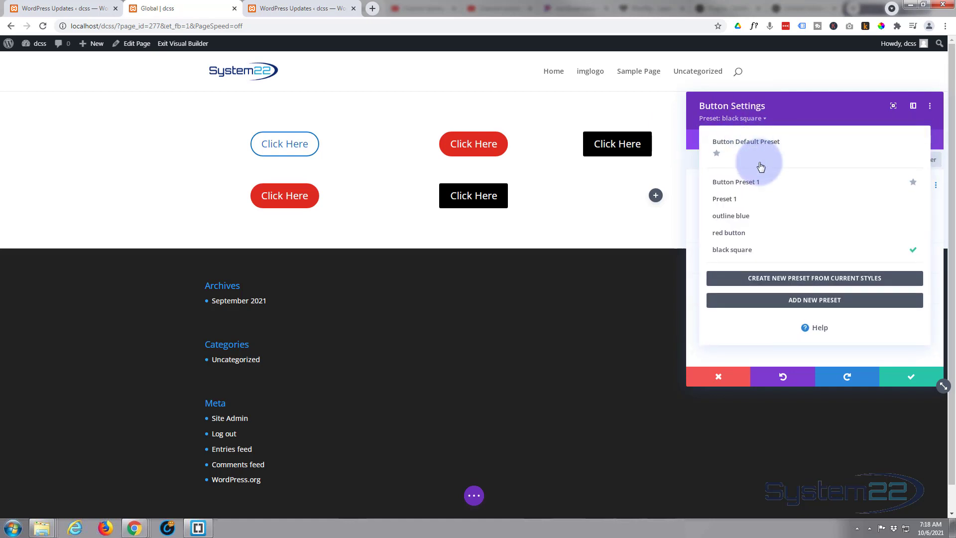
mouse_move(745, 254)
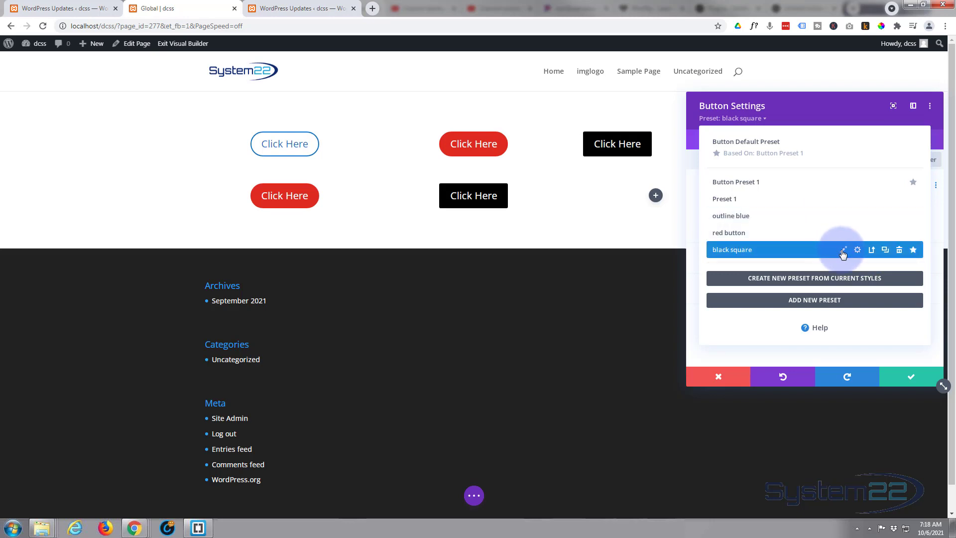
left_click(843, 251)
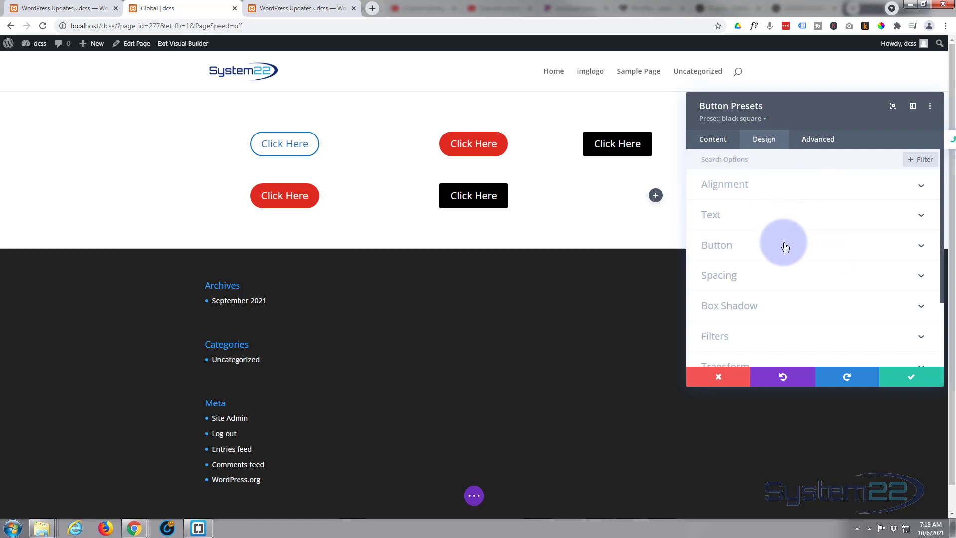
- Set the preset's button background and border colour to blue #0c71c3 and save it site-wide
left_click(784, 247)
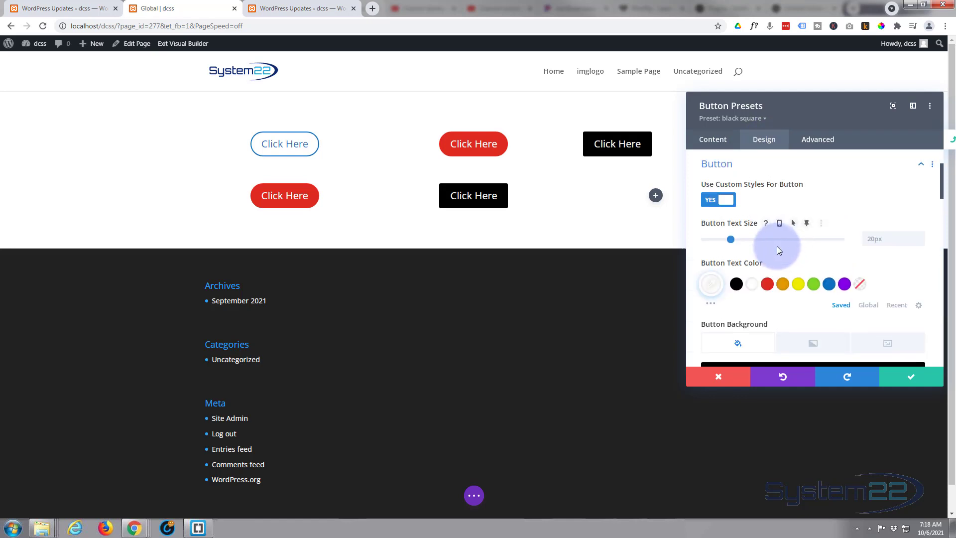
scroll(822, 288, "down", 1)
scroll(822, 288, "down", 4)
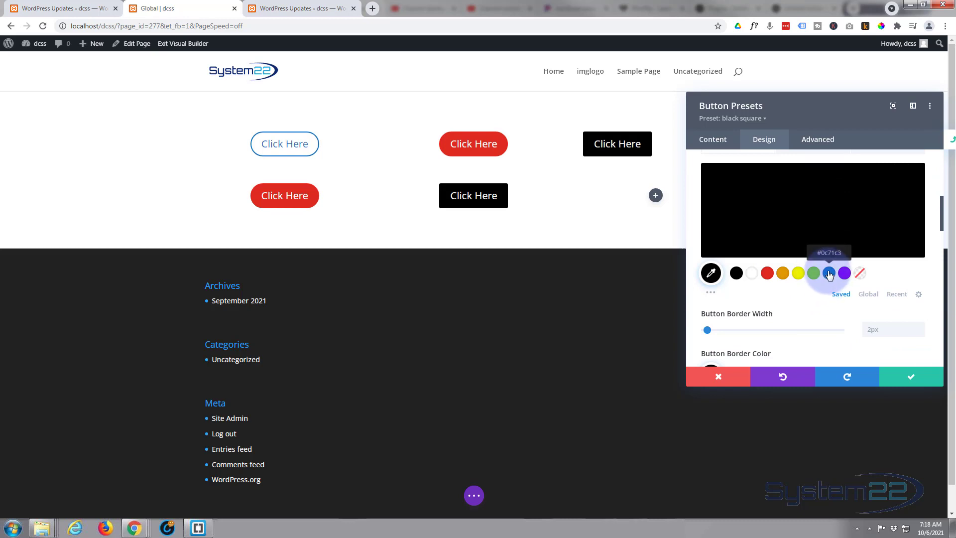
left_click(828, 273)
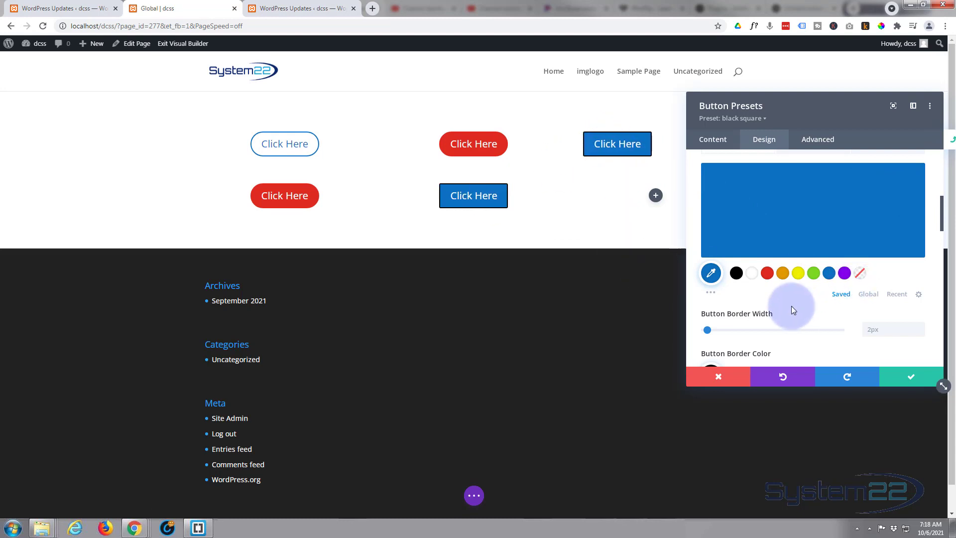
scroll(795, 295, "down", 2)
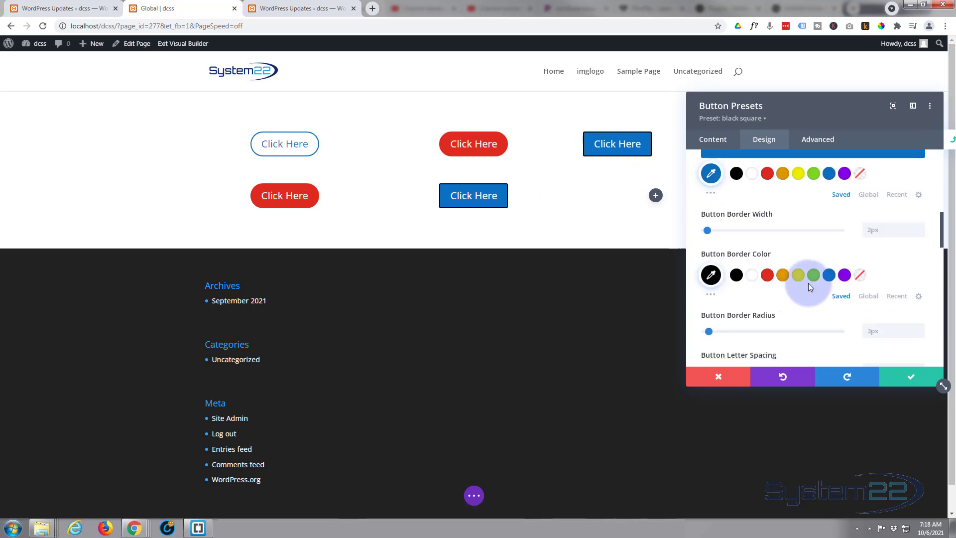
left_click(829, 276)
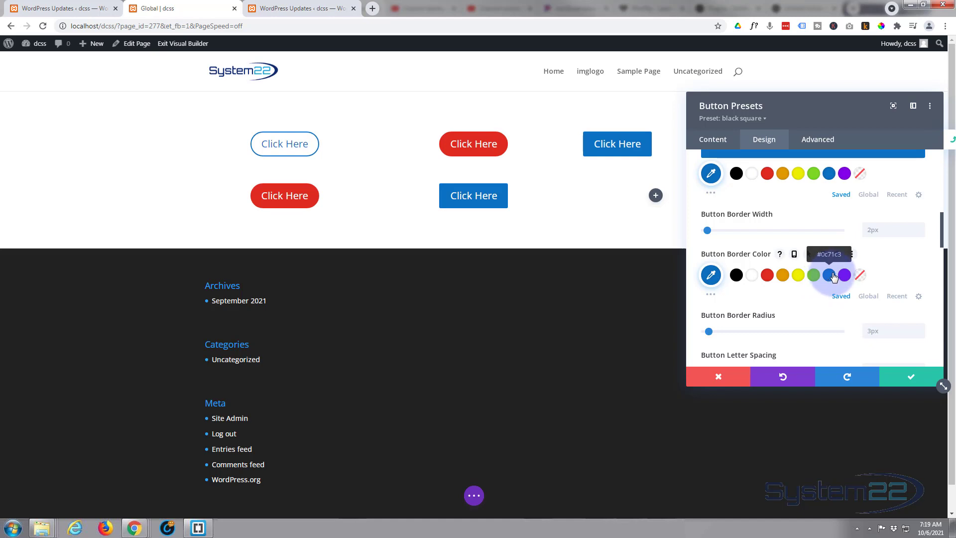
left_click(907, 381)
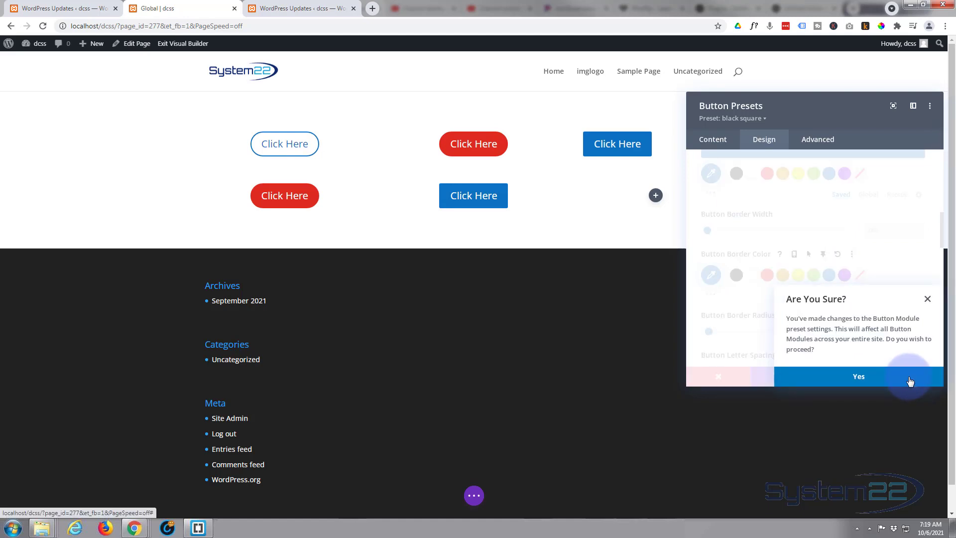
left_click(909, 379)
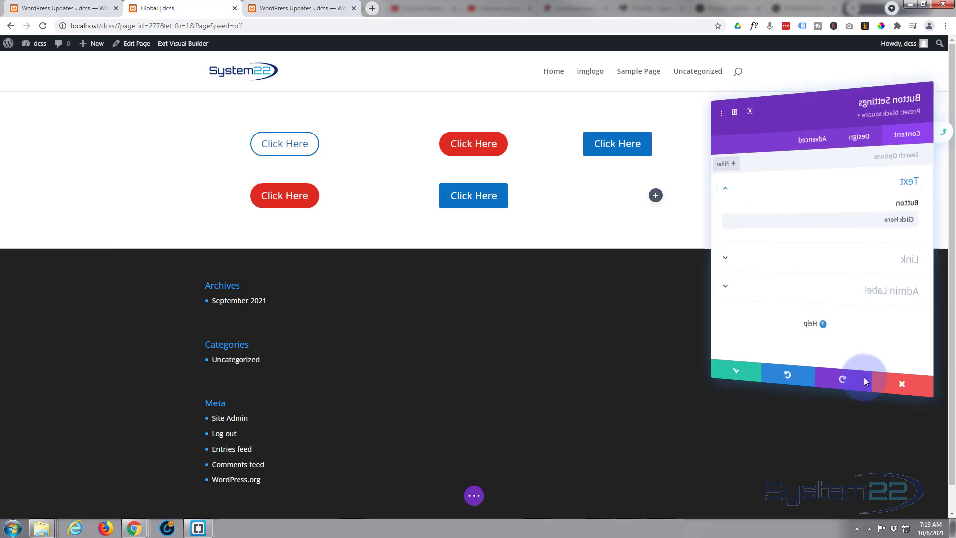
- Close the current settings, then insert a Button module into the empty lower-right column unchanged
left_click(904, 377)
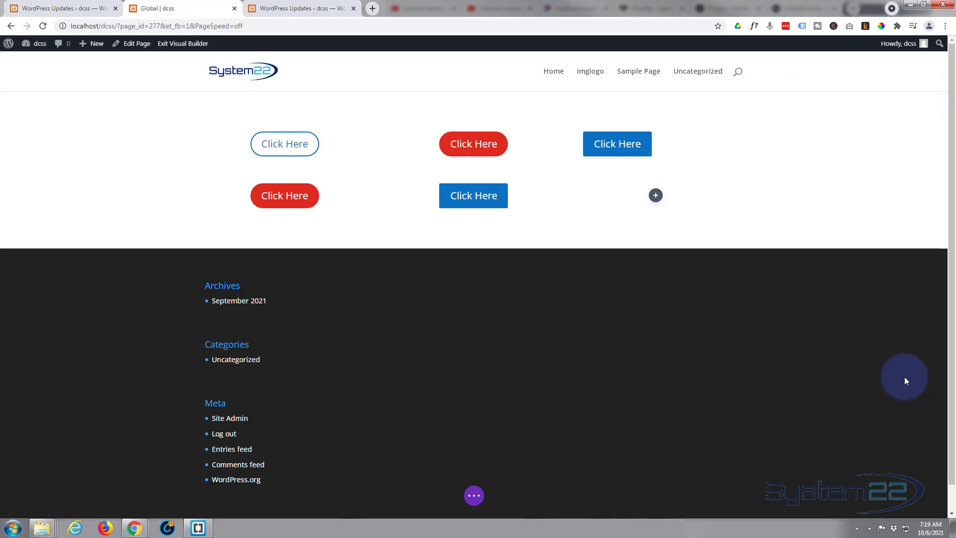
left_click(656, 196)
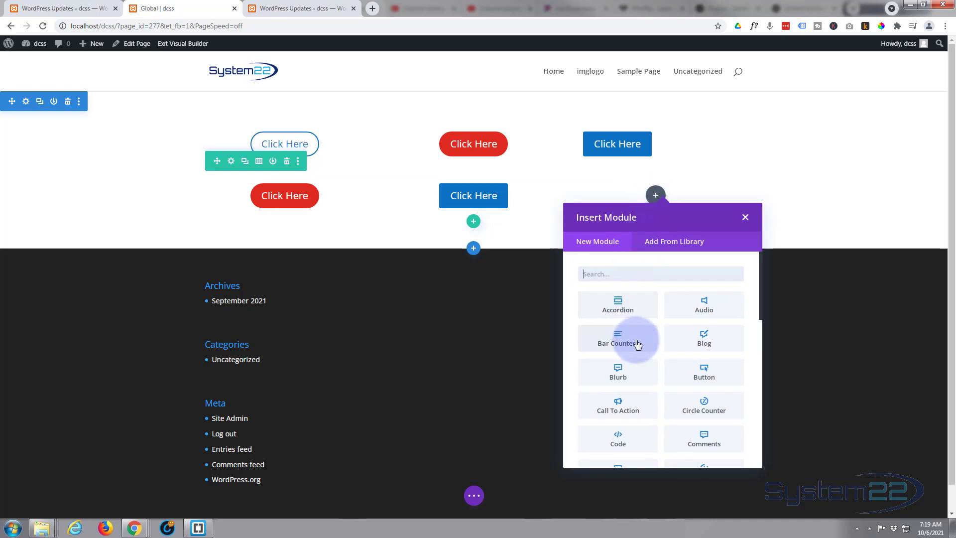
left_click(702, 371)
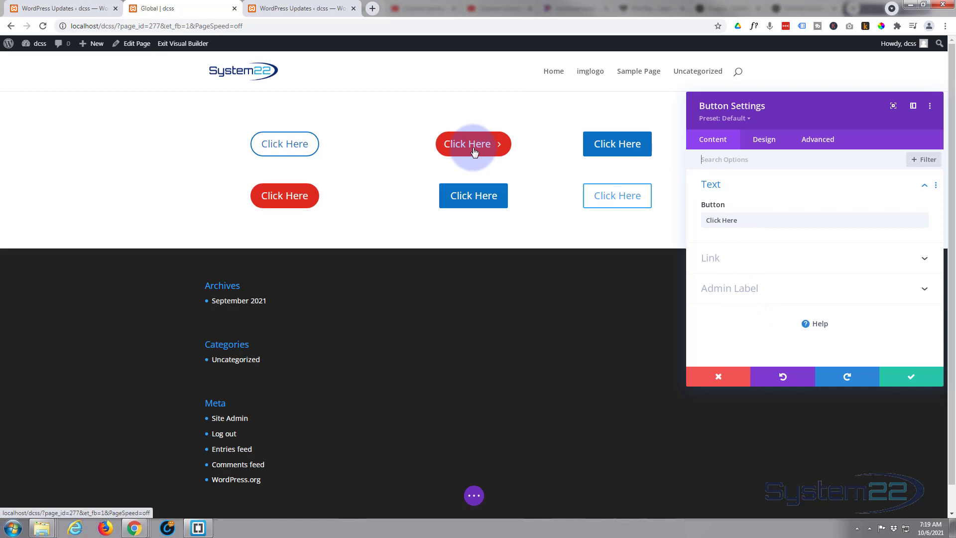
left_click(715, 376)
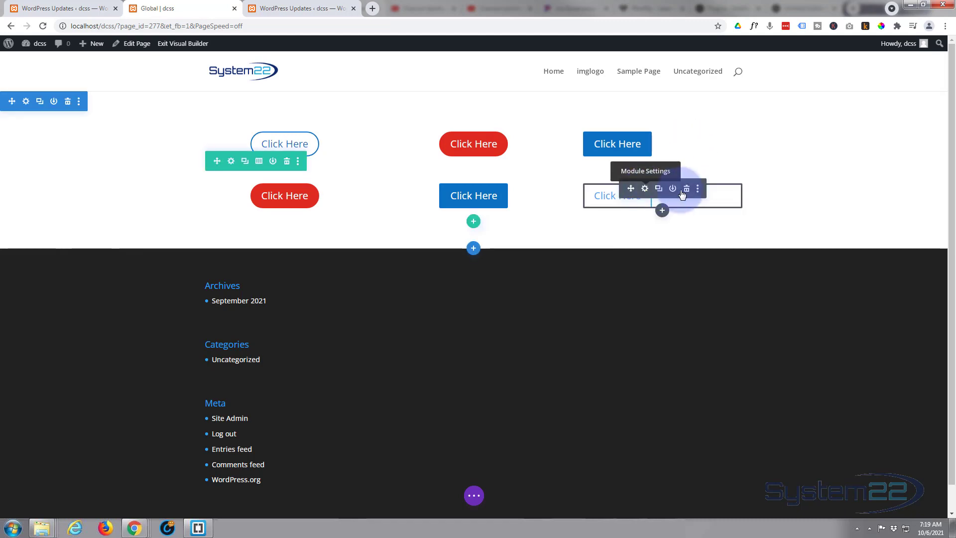
- Delete the lower-right button and open the red button preset's settings from the top-middle button
left_click(685, 191)
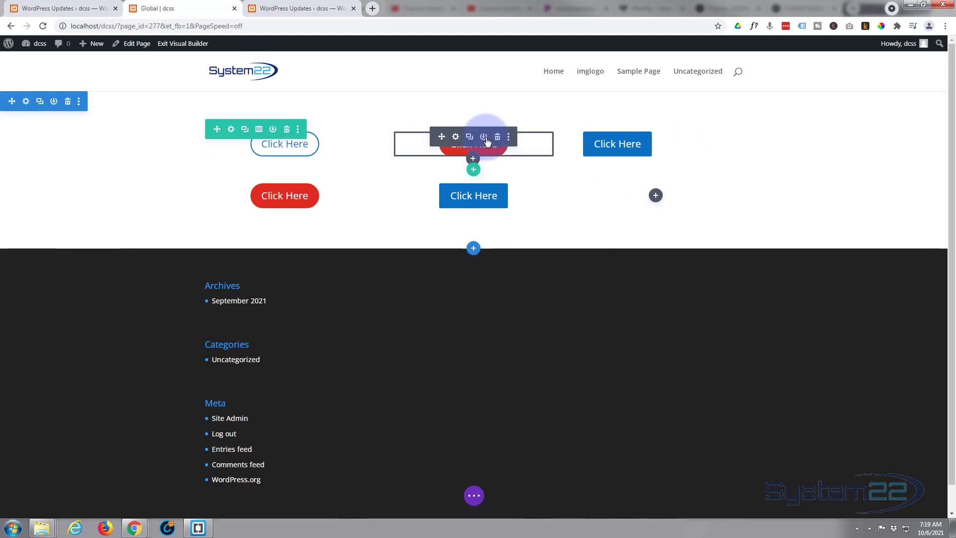
left_click(456, 136)
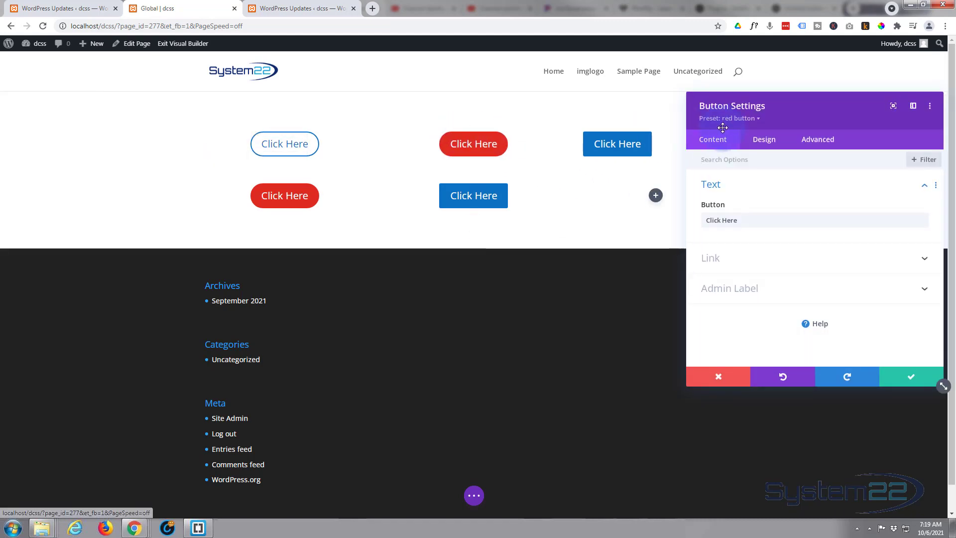
left_click(736, 121)
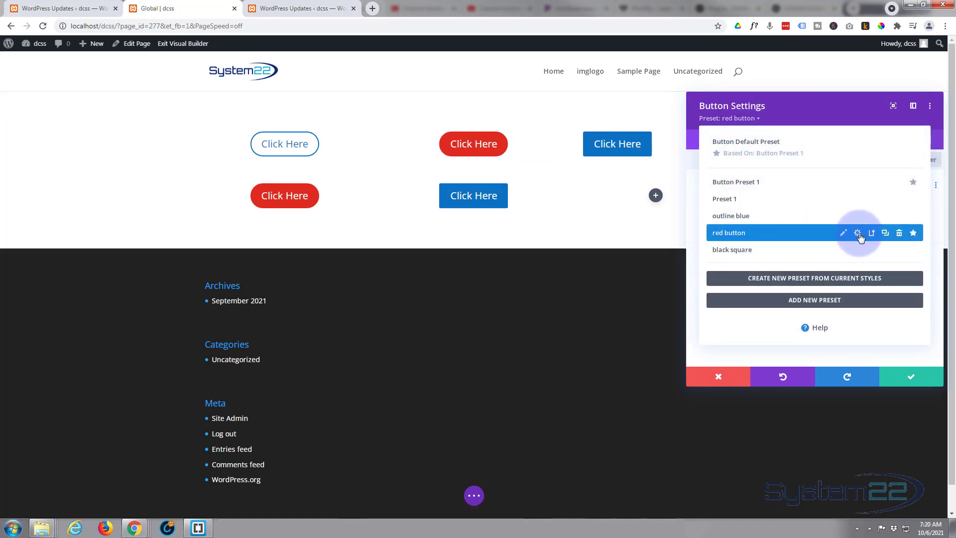
left_click(857, 234)
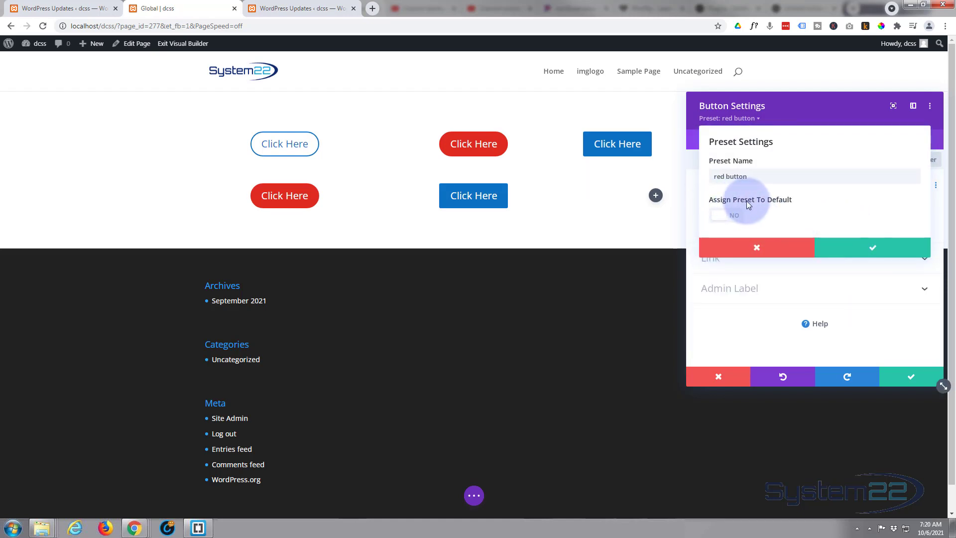
- Assign the red button preset as the default preset, confirm, and save the button settings
left_click(733, 218)
left_click(855, 249)
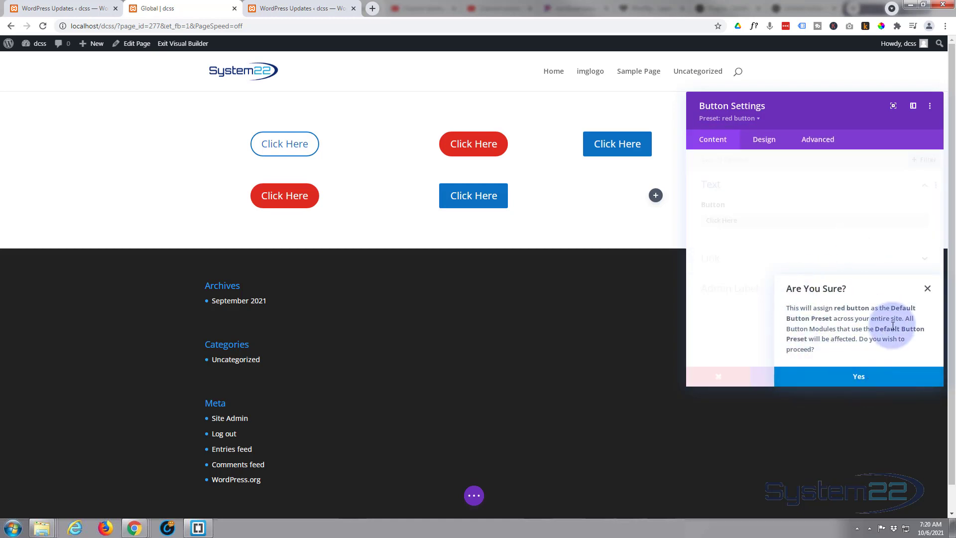
left_click(860, 381)
left_click(909, 377)
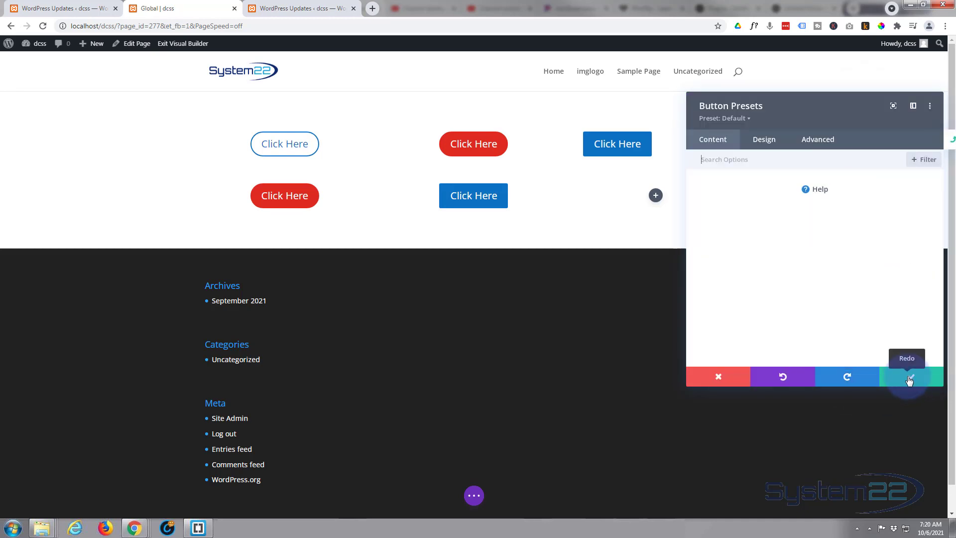
left_click(909, 378)
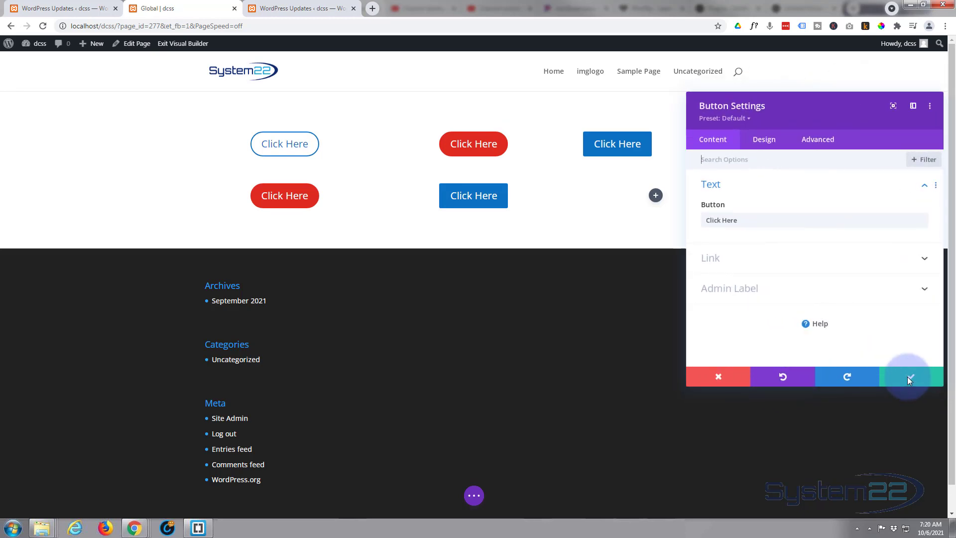
left_click(909, 378)
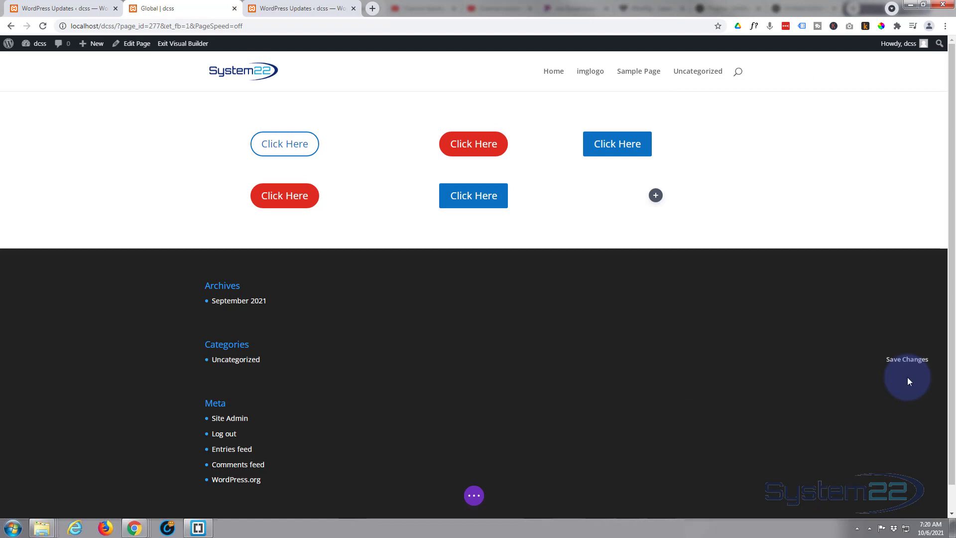
- Insert a Button module into the lower-right column, where it comes out red by default, and save
left_click(655, 196)
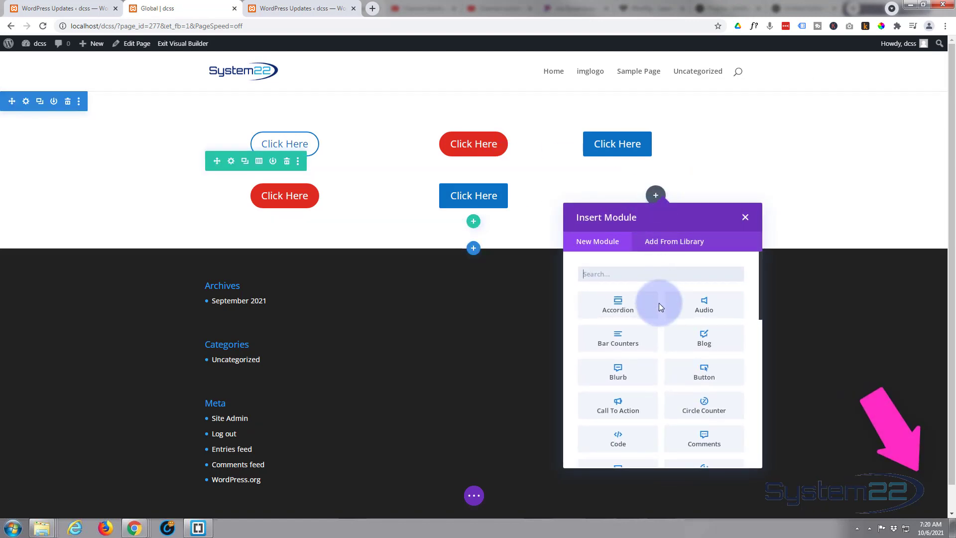
left_click(704, 371)
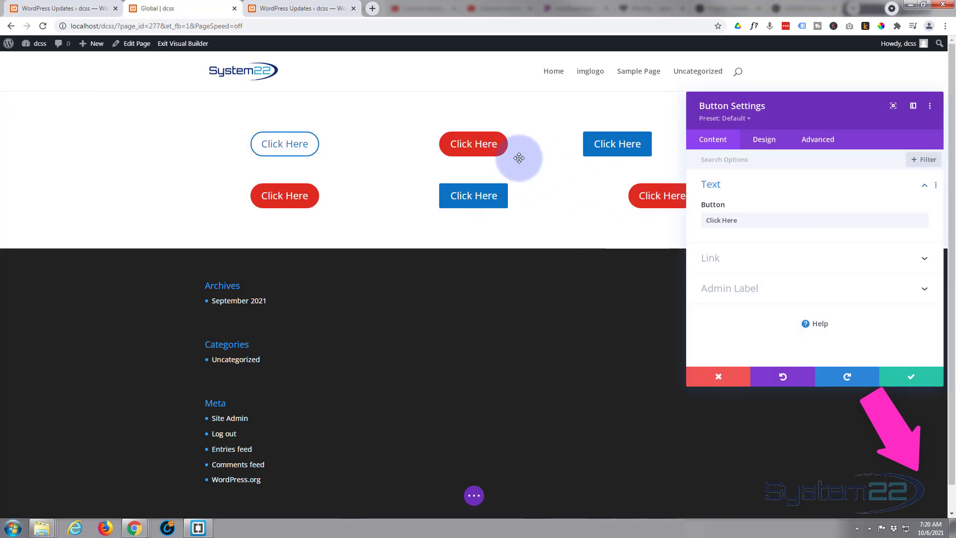
left_click_drag(840, 111, 514, 123)
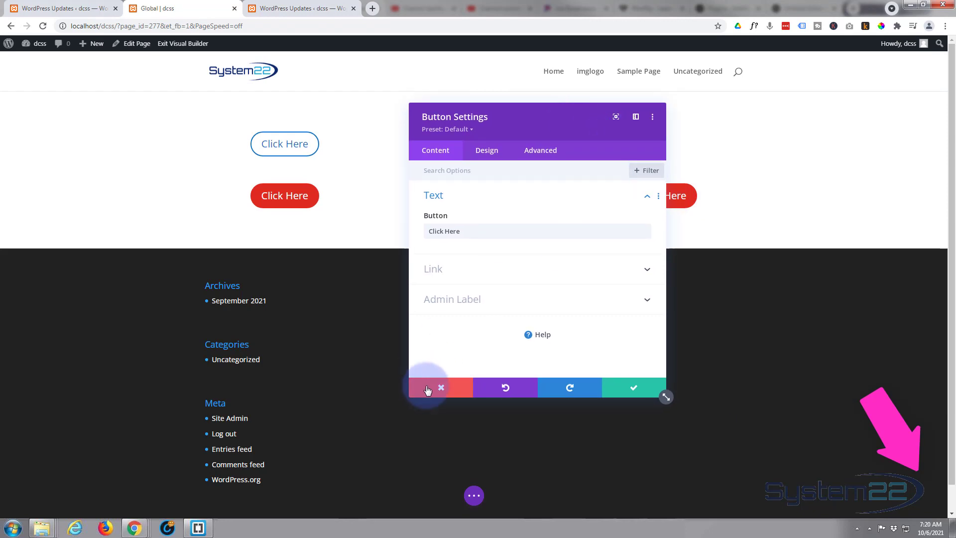
left_click(628, 389)
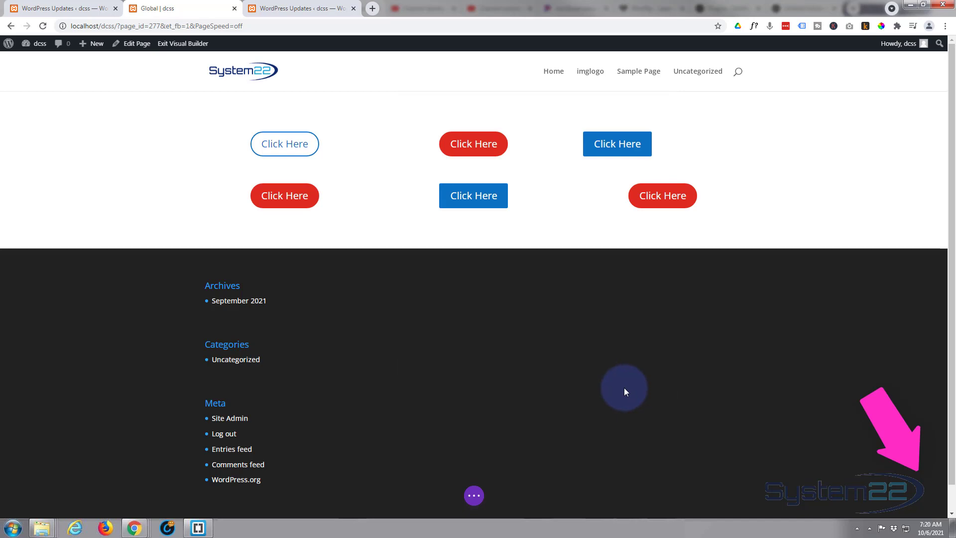
- Set the top-right blue button's Design alignment to Center and save
mouse_move(627, 143)
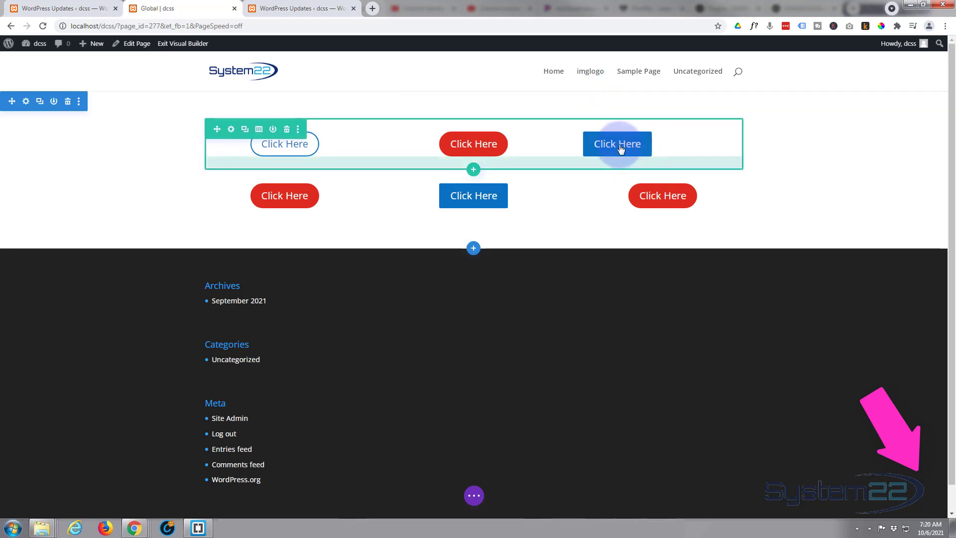
left_click(645, 138)
left_click(501, 155)
left_click(513, 194)
left_click(537, 241)
left_click(633, 387)
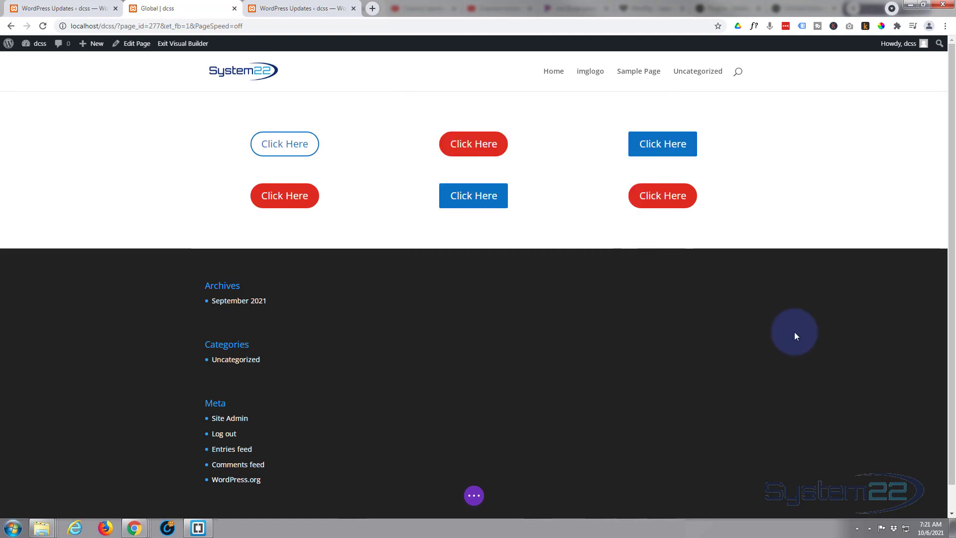